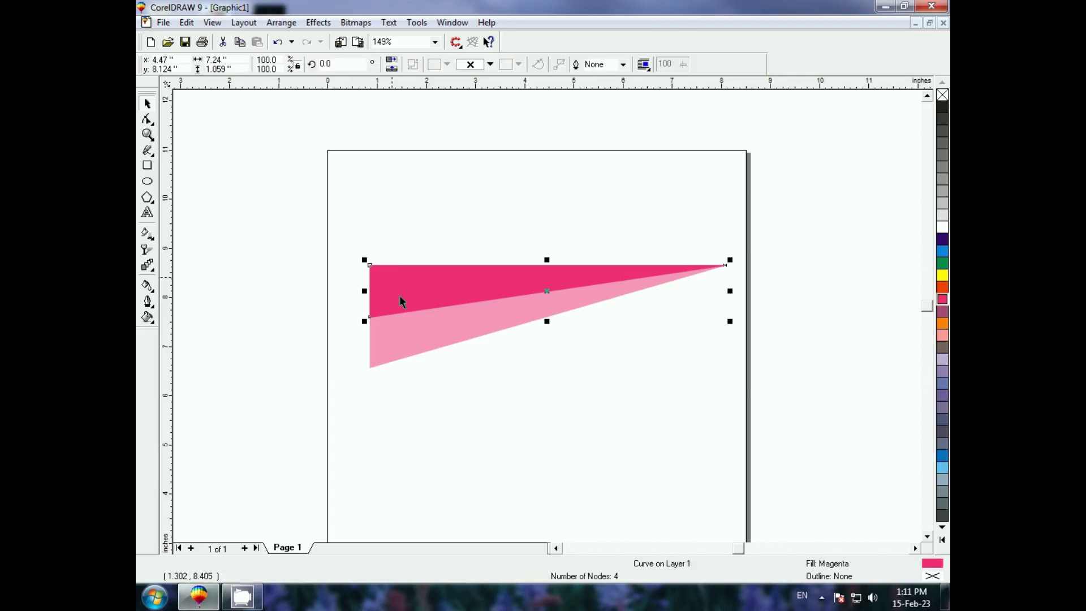
Inspect the magenta and pink pieces, then select both pennant pieces together.
key("Escape")
left_click(416, 347)
left_click(410, 305)
key("shift+F2")
left_click(287, 187)
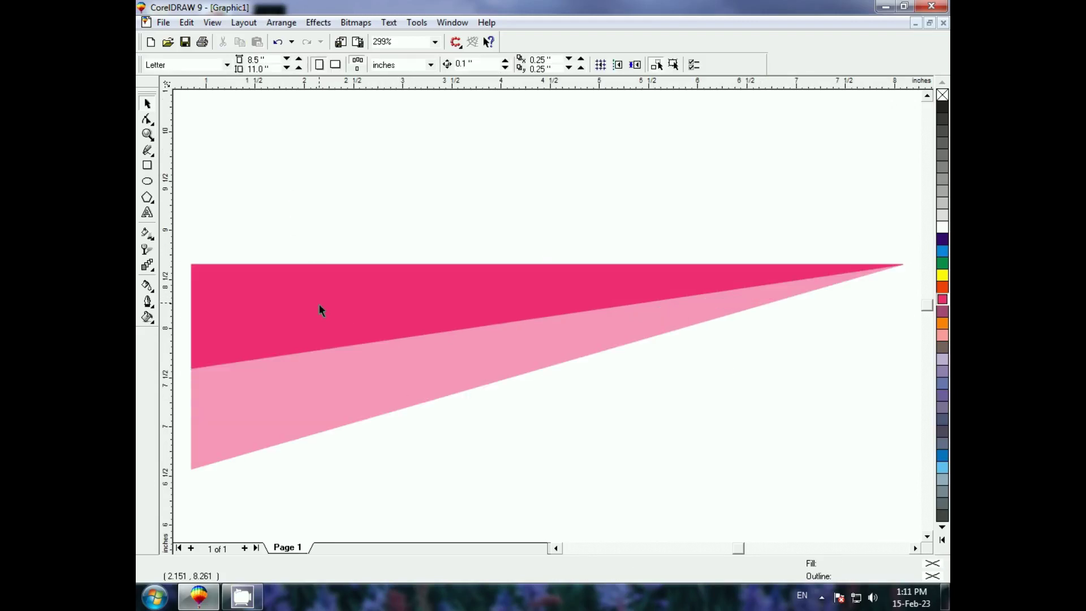
left_click(319, 305)
left_click(328, 375)
key("Escape")
scroll(278, 267, "down", 1)
key("F3")
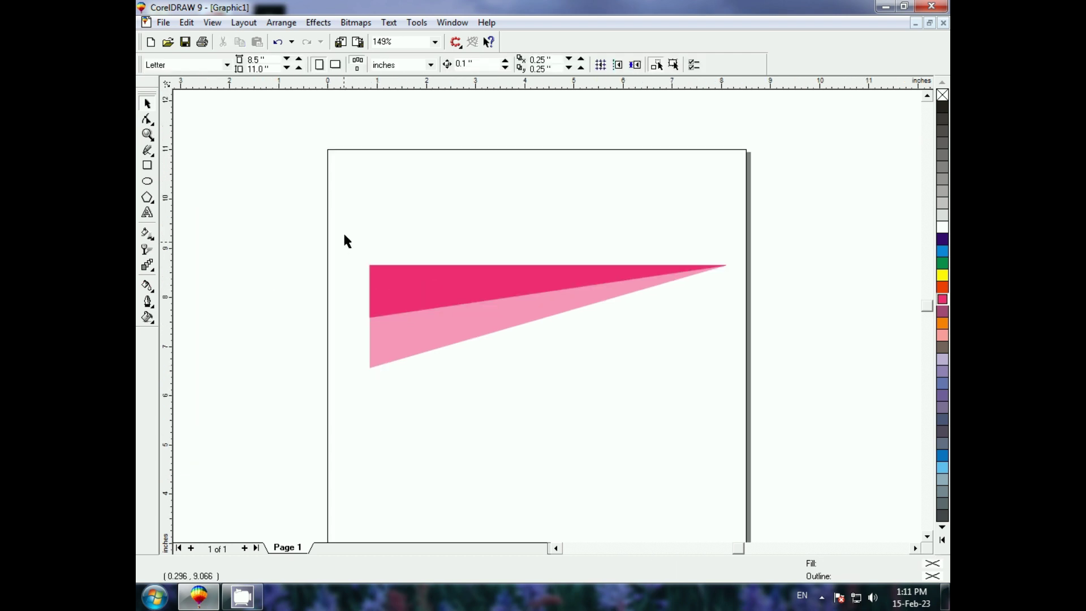
left_click_drag(322, 198, 786, 397)
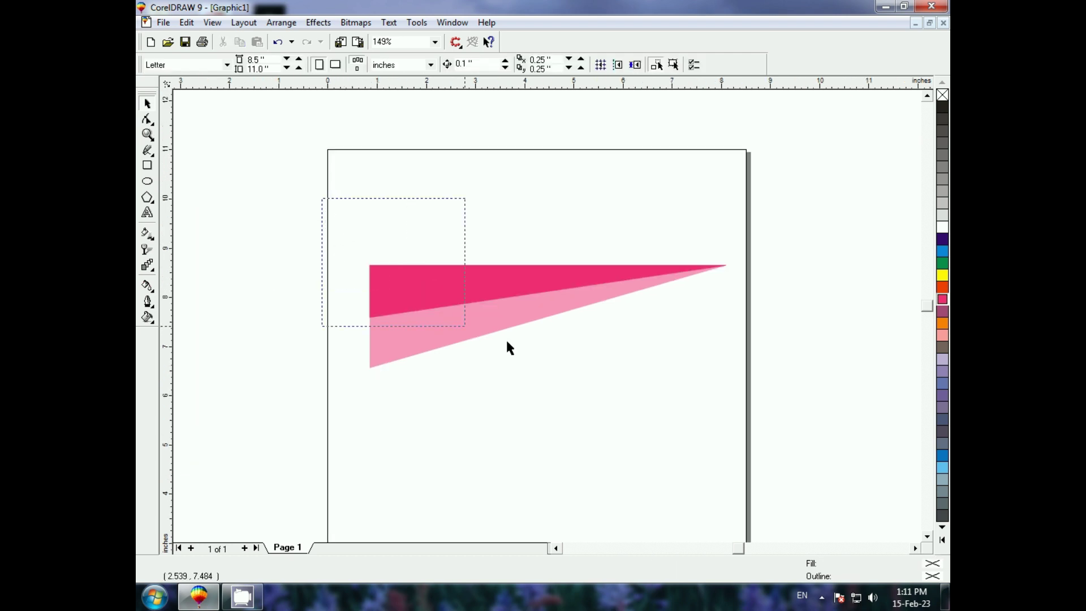
Try blue, mauve, orange-red and green fills, ending on the mauve pair.
left_click(942, 250)
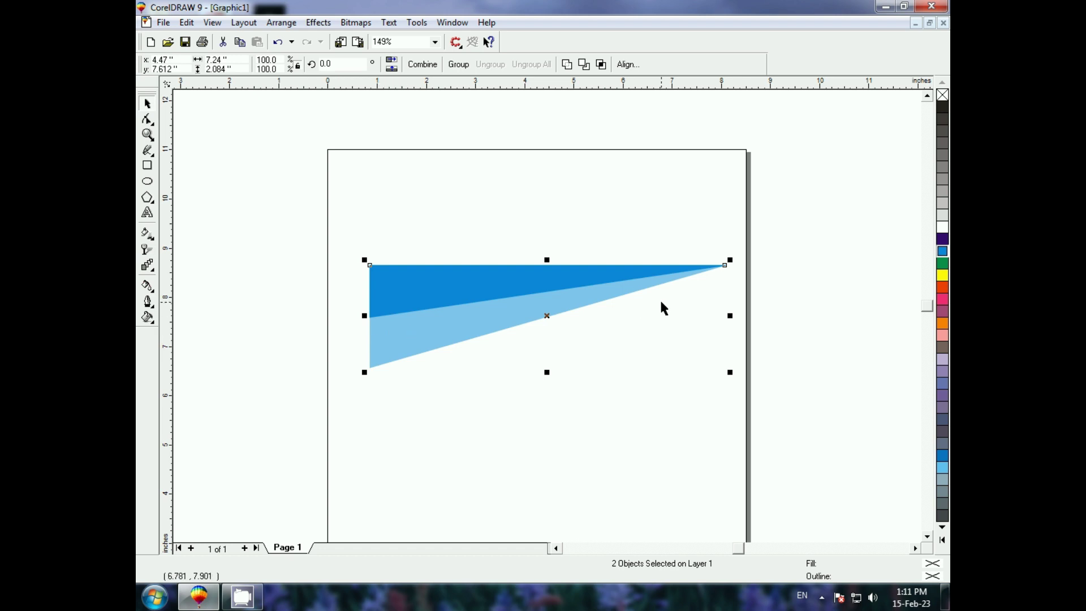
left_click(942, 312)
left_click(943, 288)
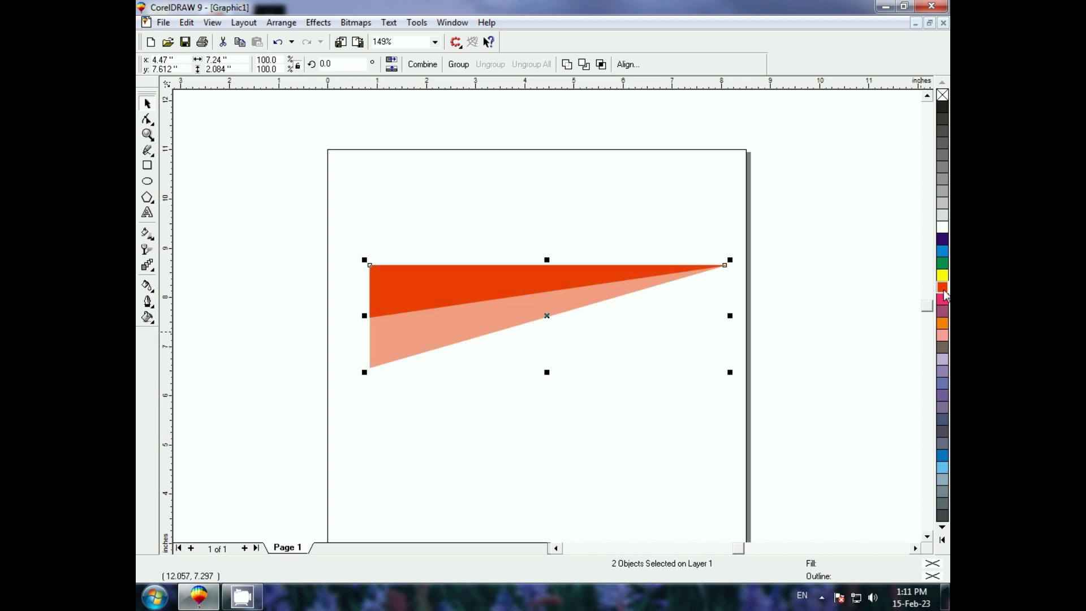
left_click(942, 263)
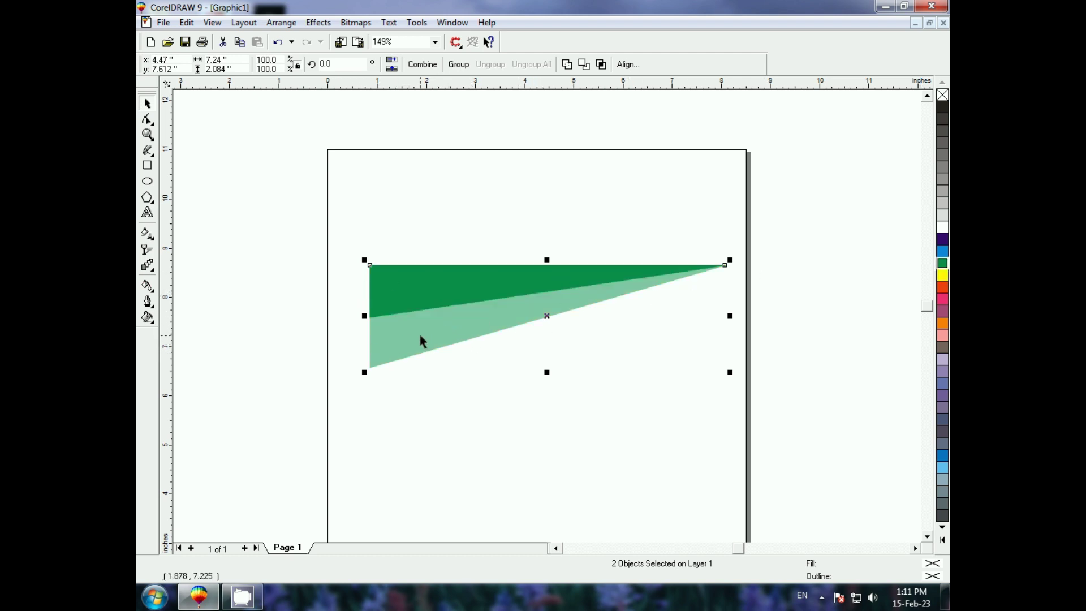
left_click(942, 311)
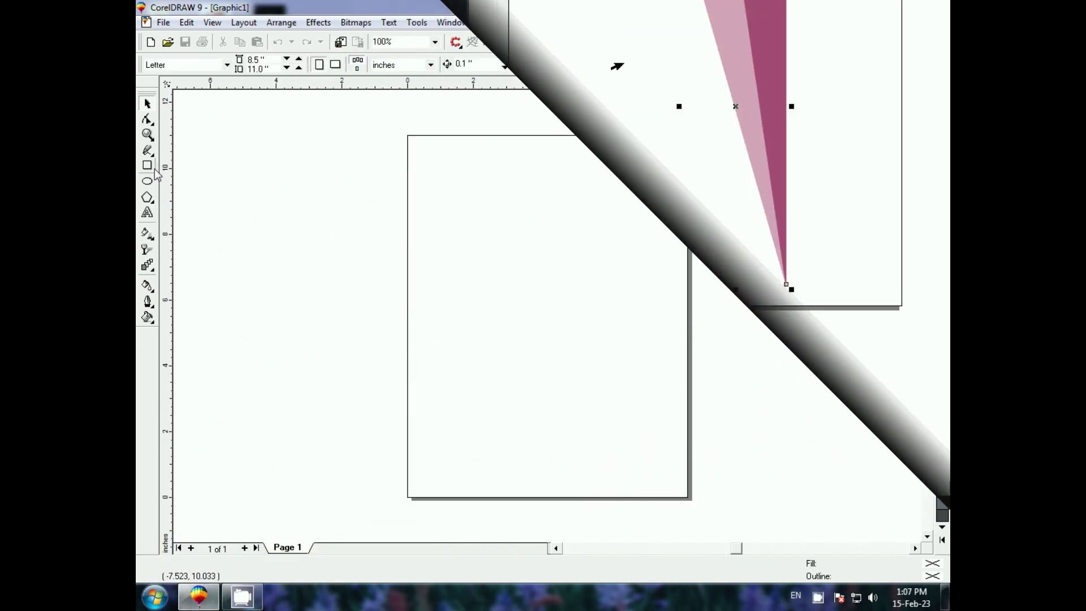
Draw a wide rectangle, convert it to curves and delete its bottom-right node.
left_click_drag(425, 221, 664, 290)
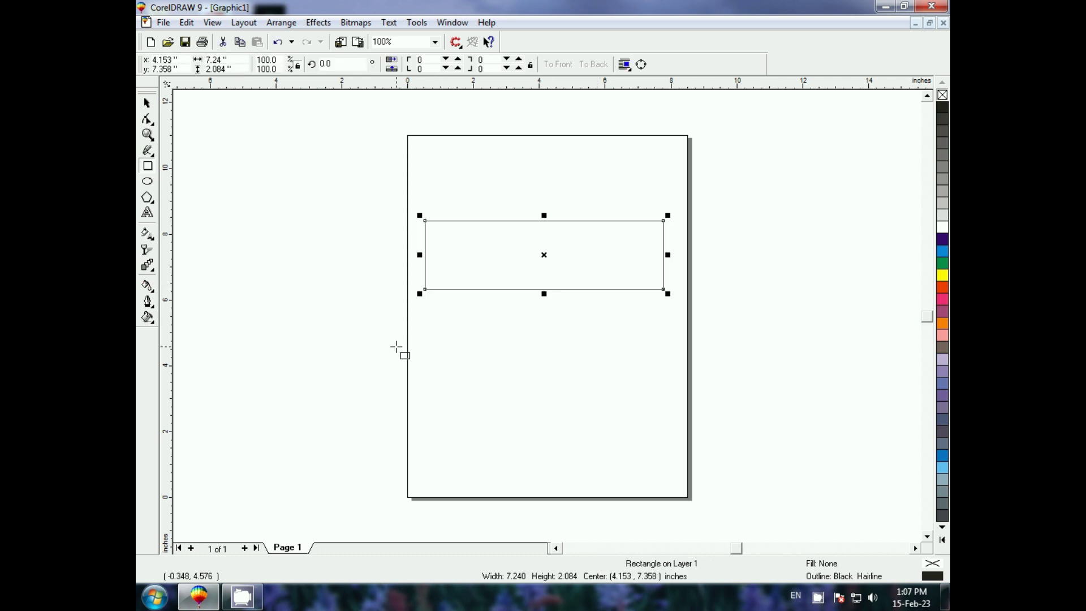
left_click(148, 119)
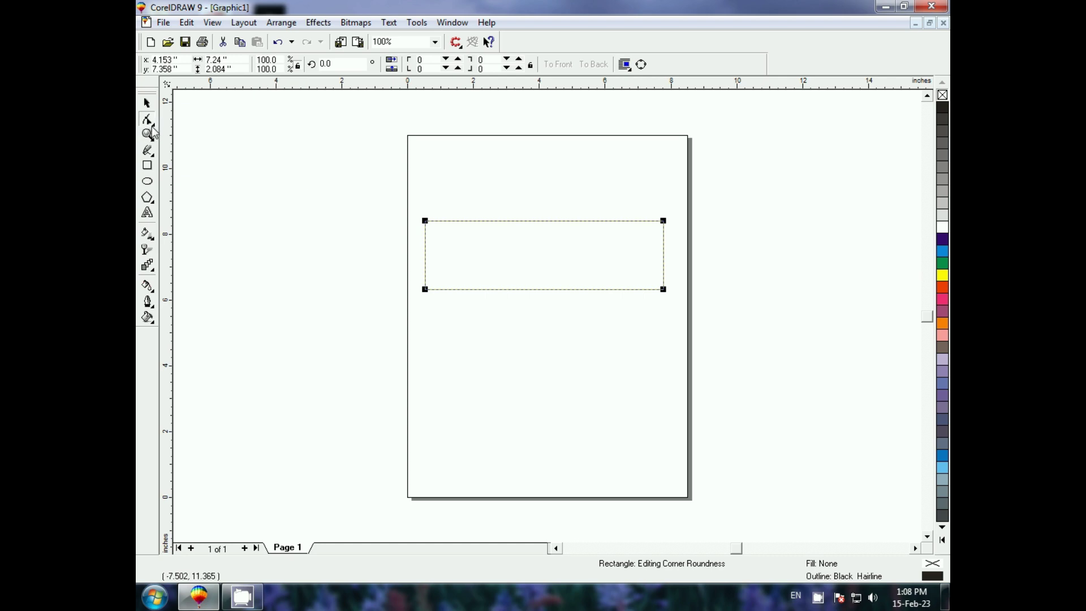
key("ctrl+q")
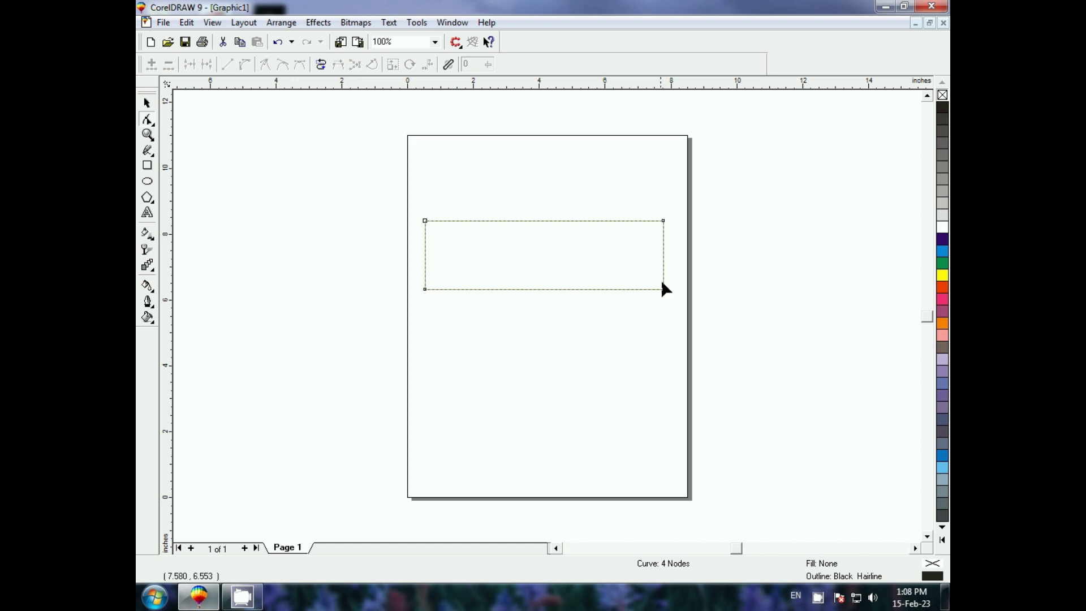
left_click(664, 289)
key("Delete")
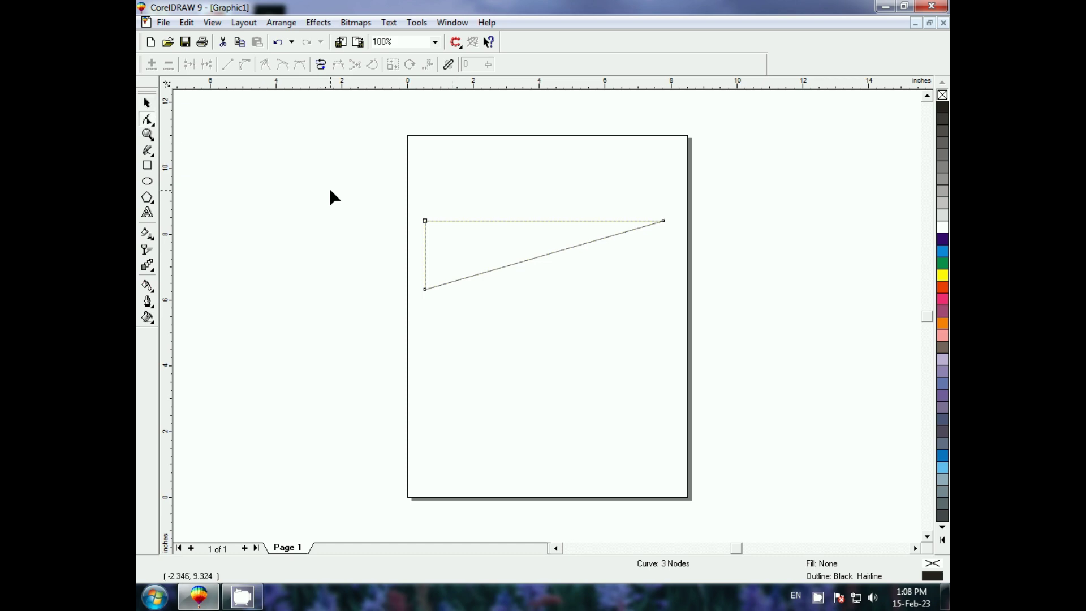
left_click(148, 150)
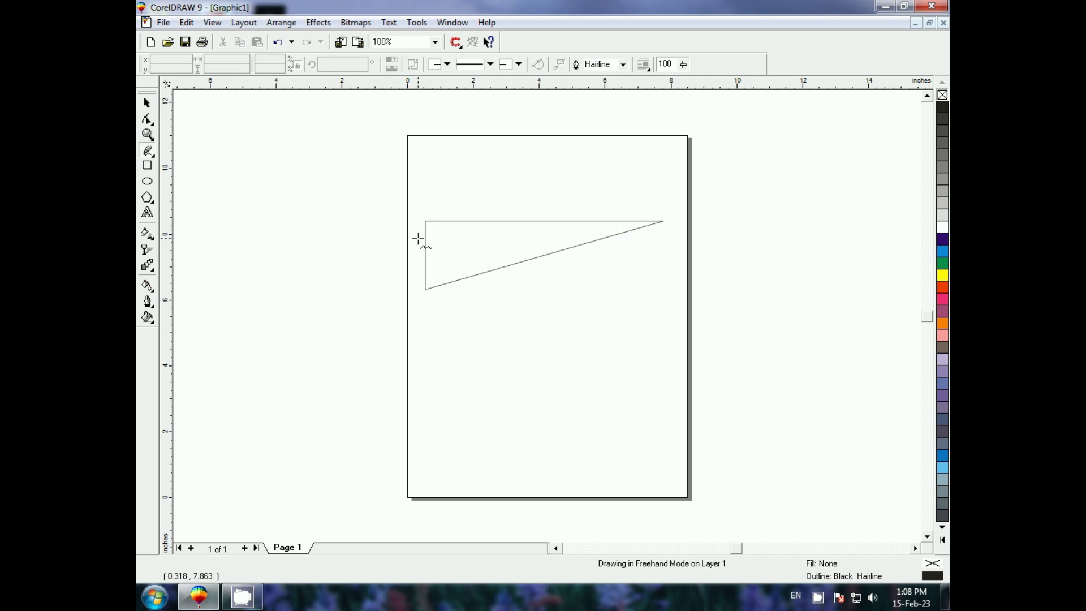
Draw a horizontal line across the triangle and align their vertical centres.
left_click(367, 239)
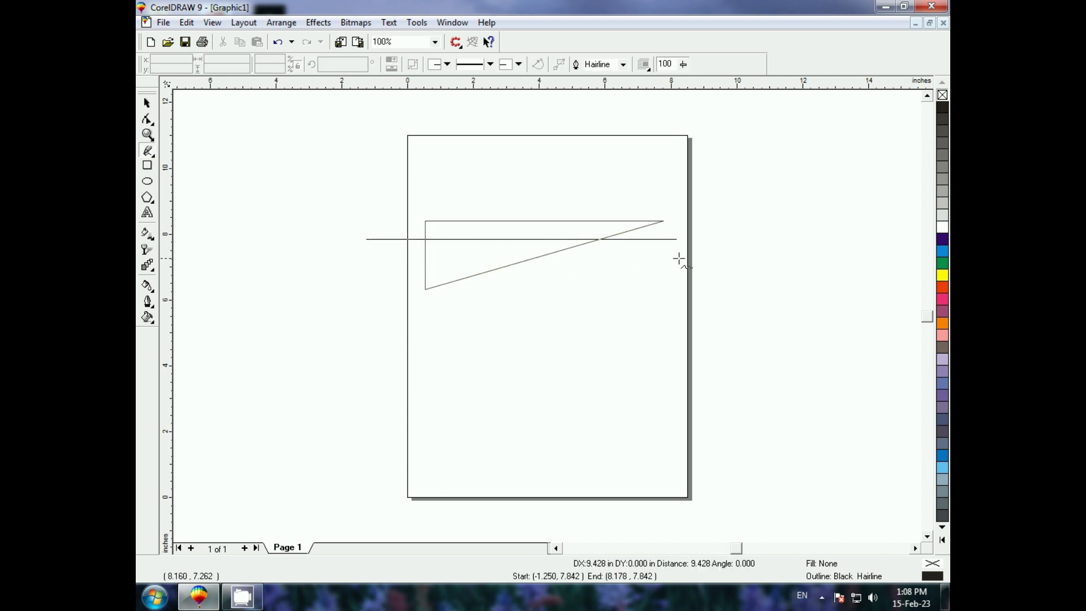
left_click(719, 263, "ctrl")
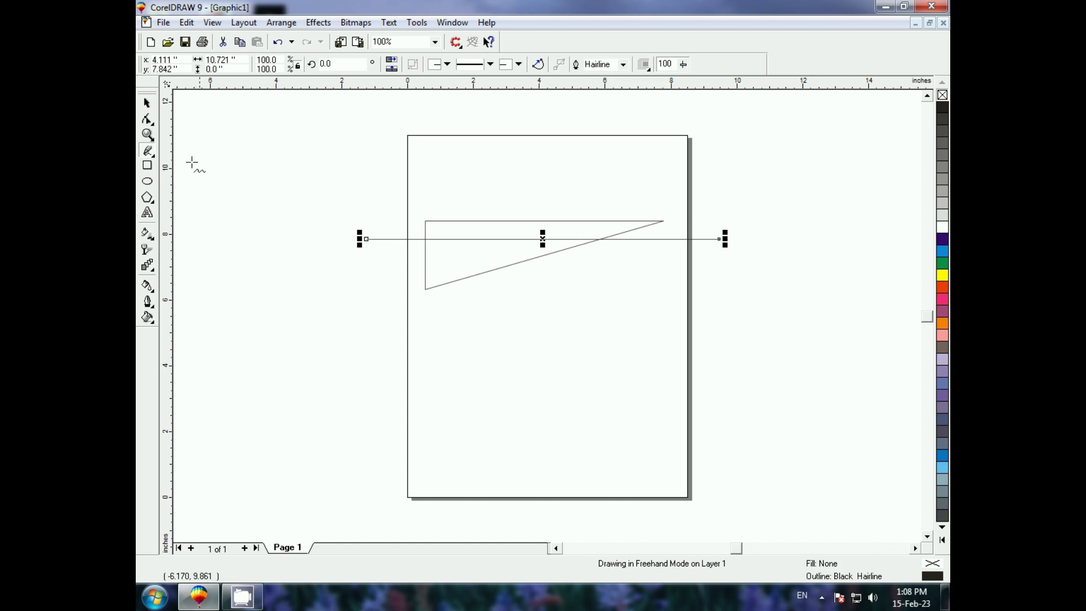
left_click(148, 103)
left_click(311, 152)
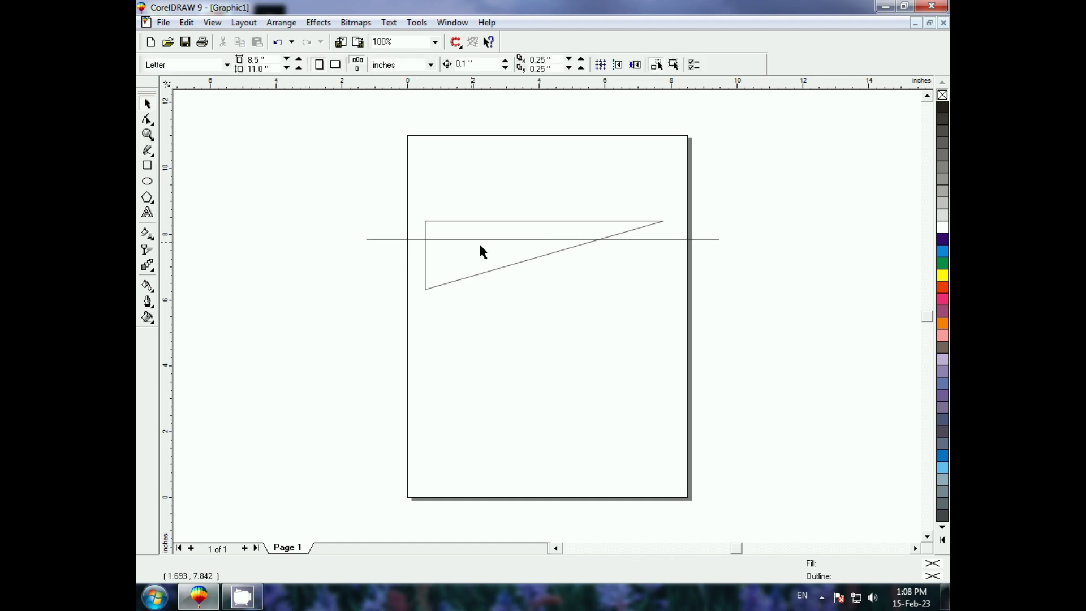
left_click_drag(308, 141, 811, 333)
key("c")
key("e")
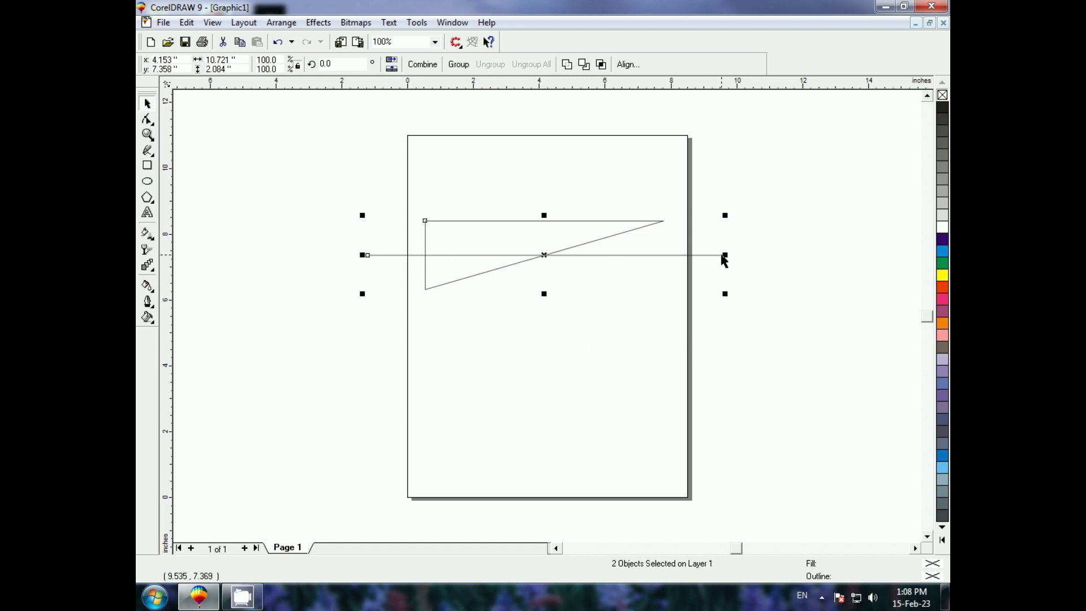
left_click(147, 119)
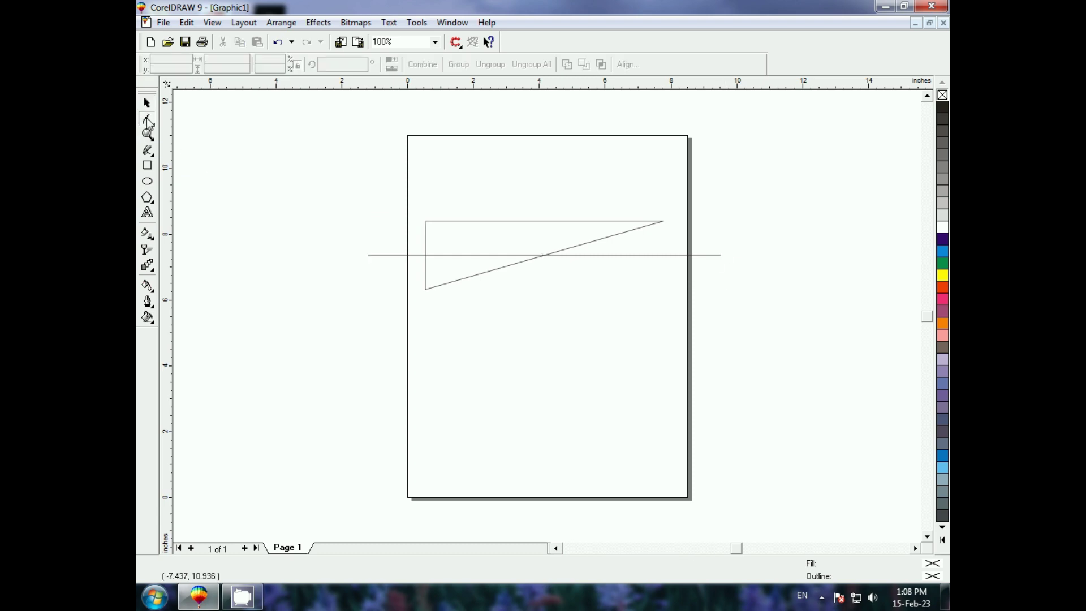
left_click(722, 256)
Move the line's right end node exactly onto the triangle's tip, working zoomed in.
left_click_drag(721, 255, 718, 215)
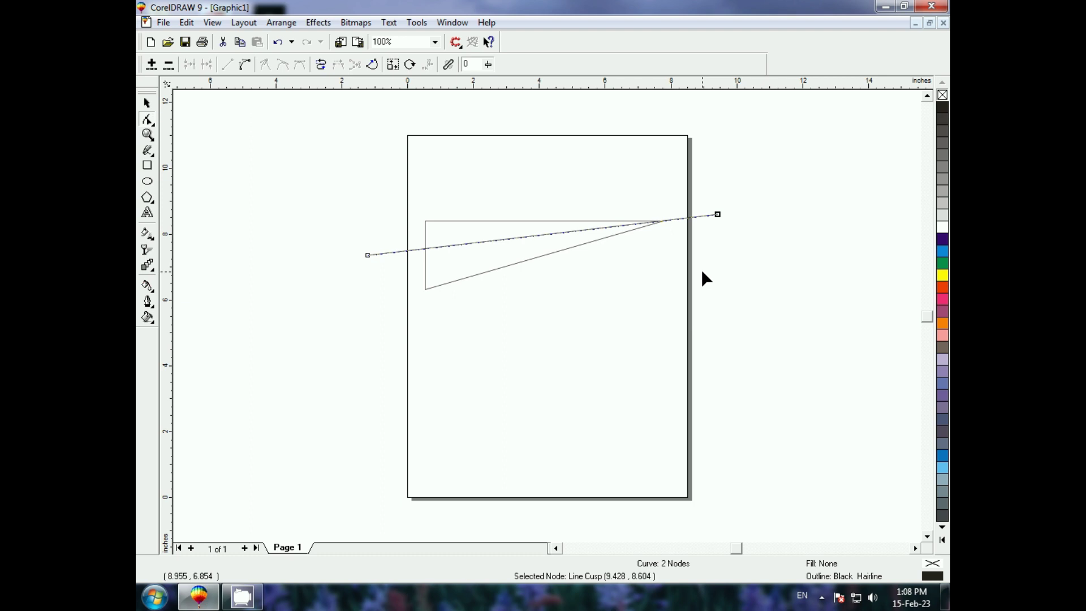
key("F2")
left_click_drag(625, 200, 693, 255)
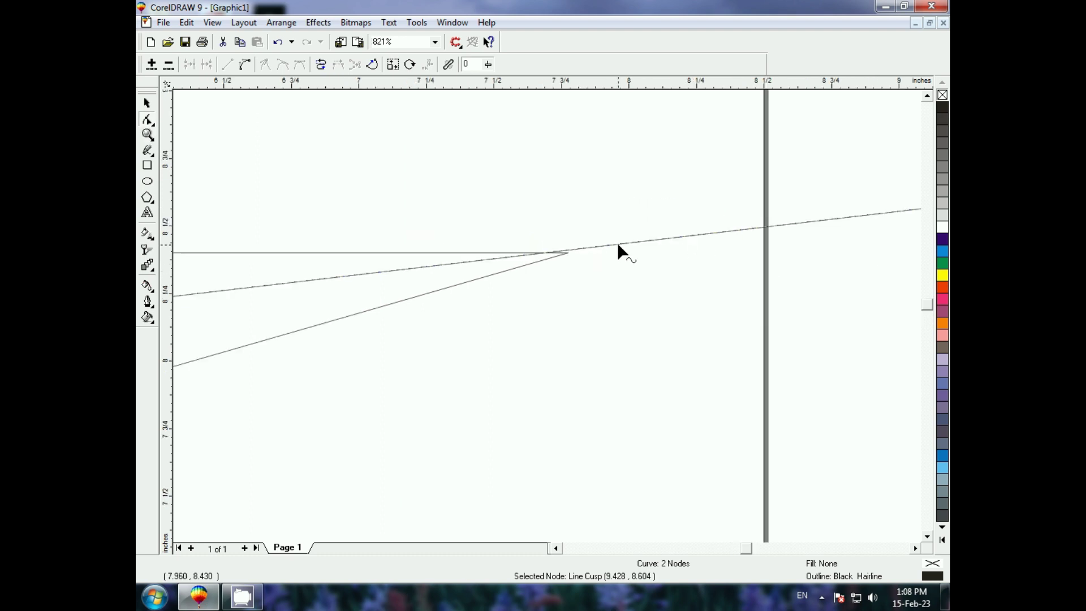
left_click(619, 244)
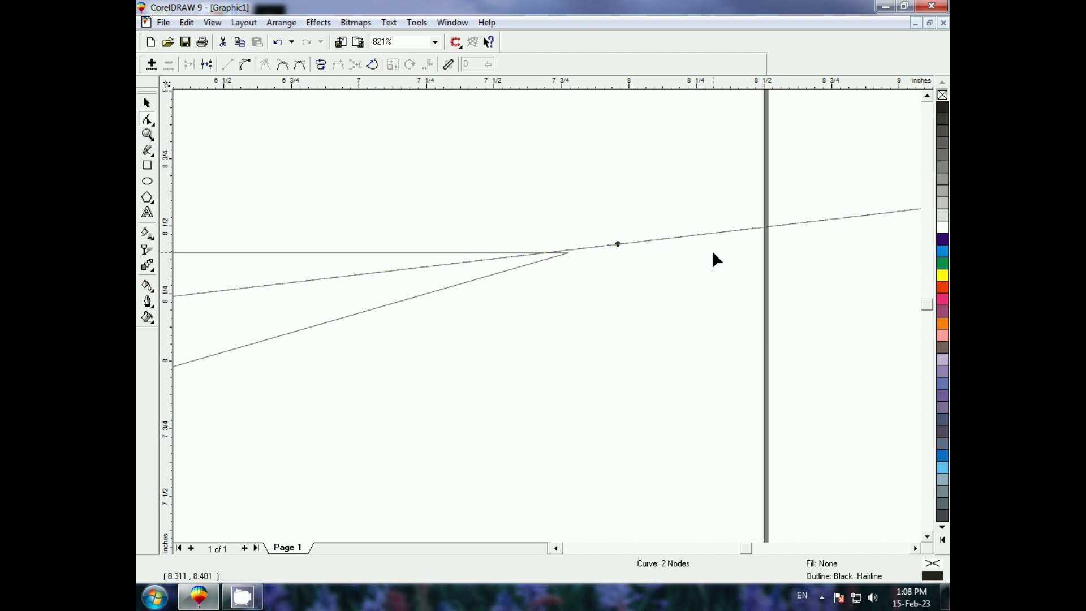
key("F3")
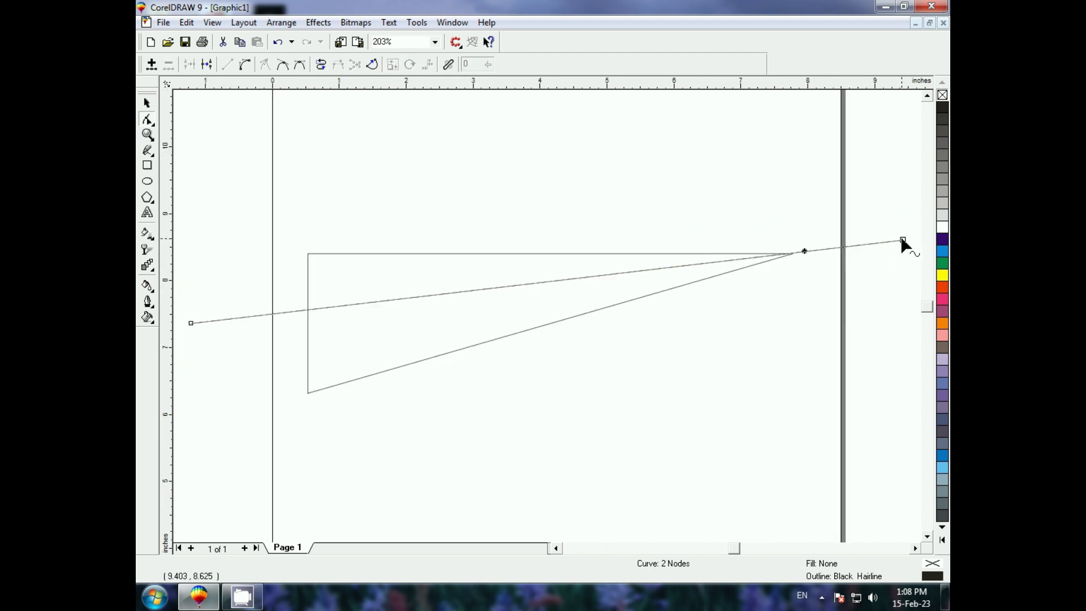
left_click_drag(902, 239, 821, 251)
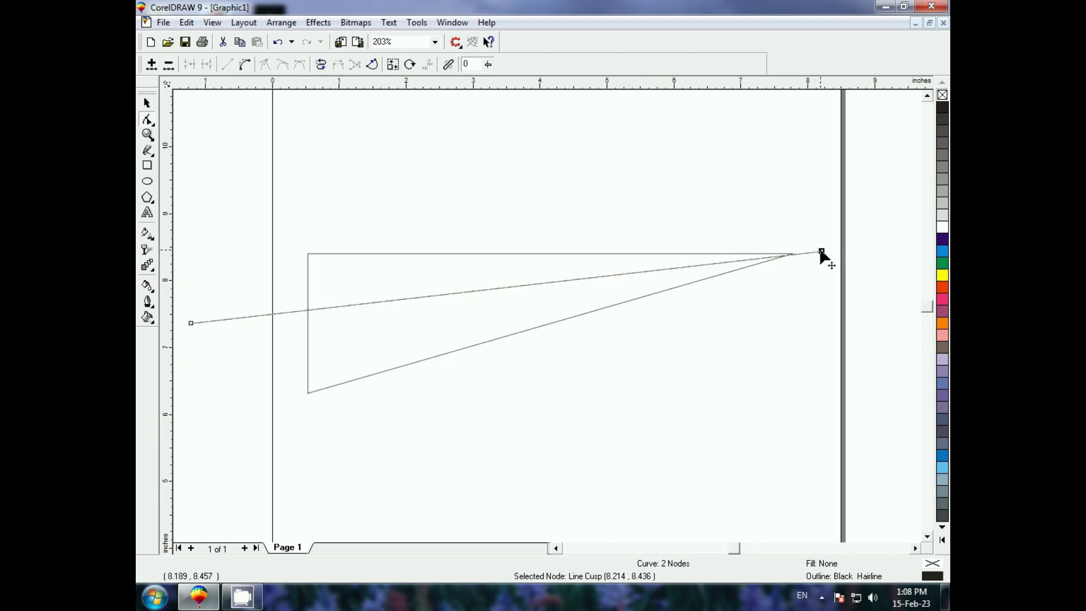
key("z")
left_click_drag(756, 226, 851, 294)
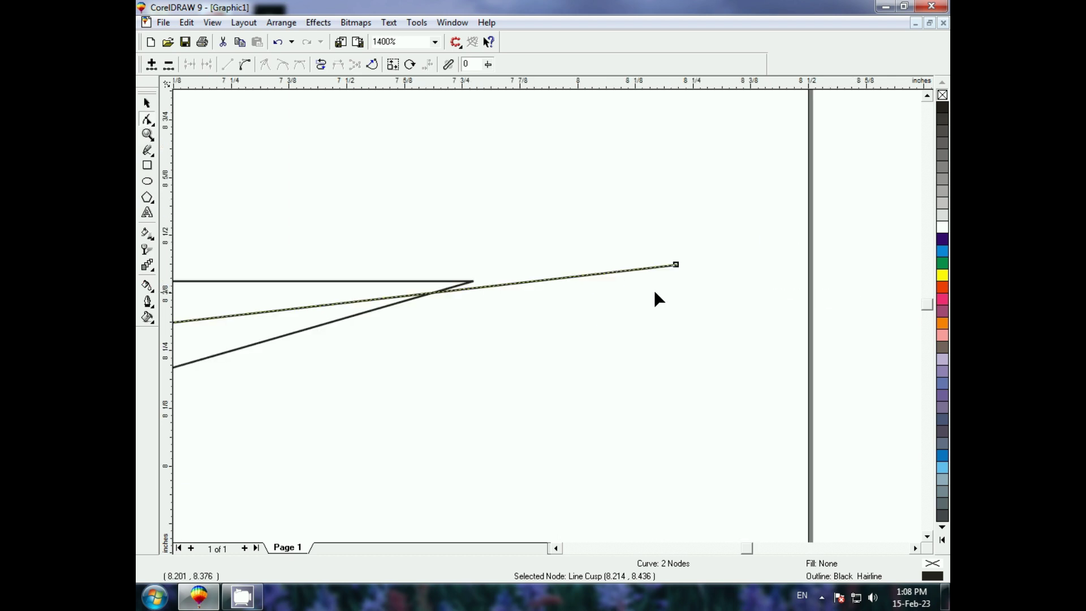
key("z")
left_click(550, 261)
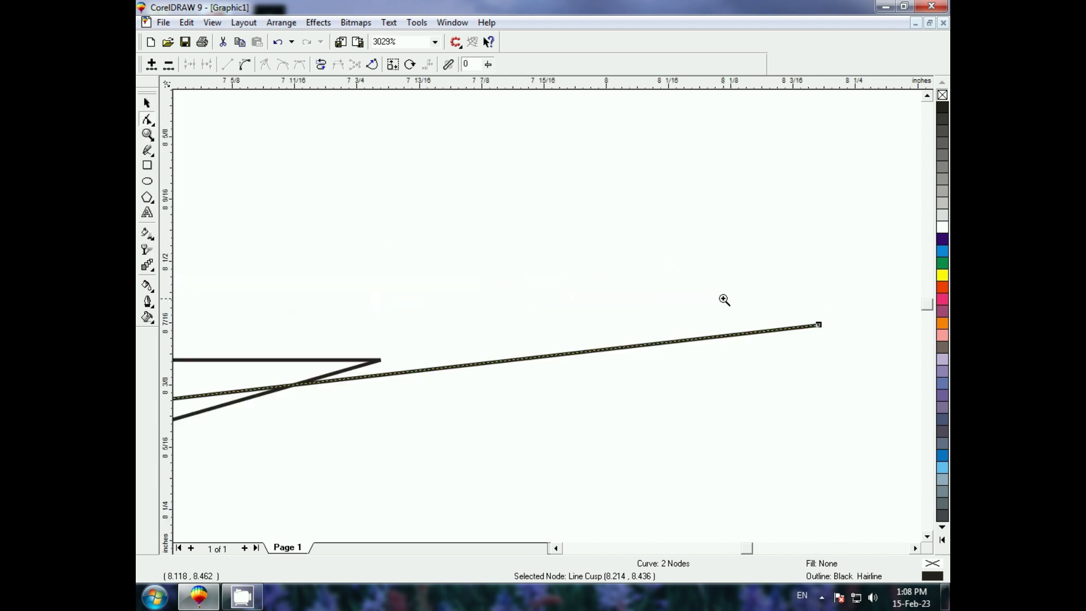
left_click(816, 306)
left_click_drag(820, 326, 436, 355)
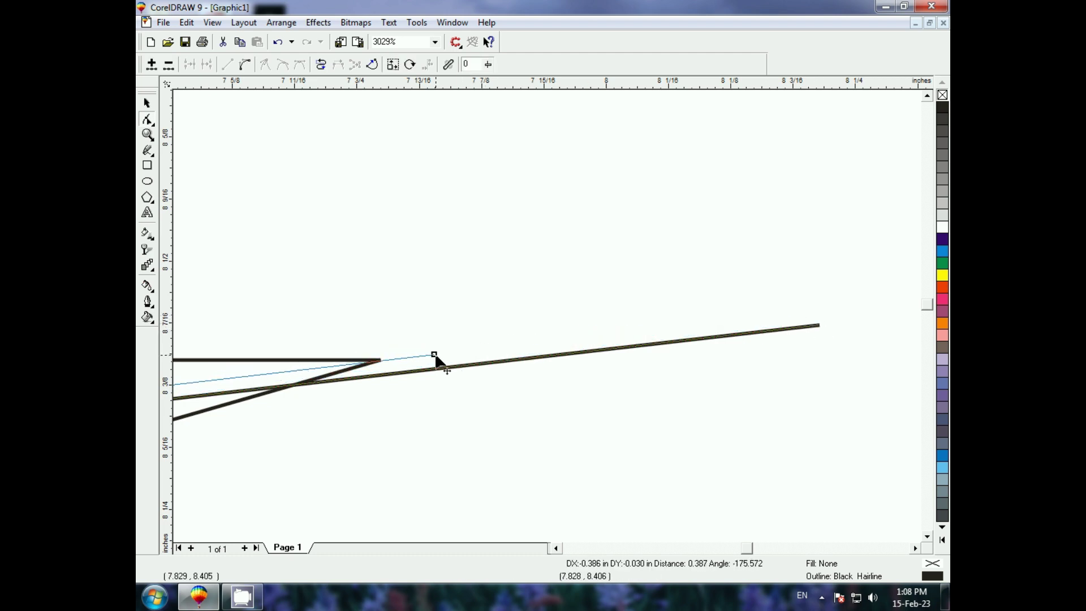
left_click_drag(436, 357, 435, 355)
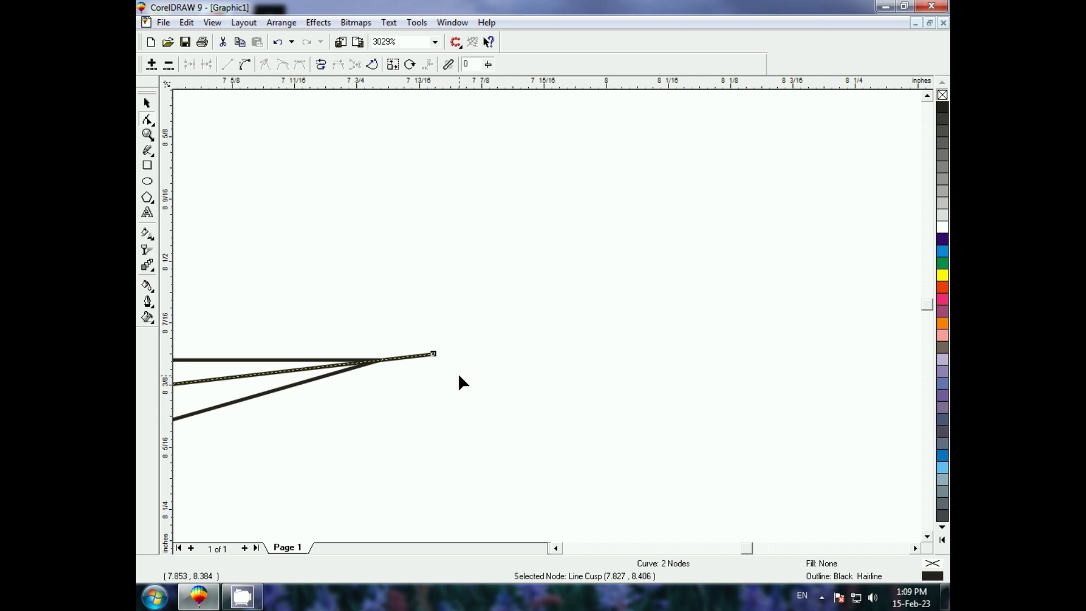
Lower the line's left end slightly below the triangle's left edge.
key("F3")
key("F4")
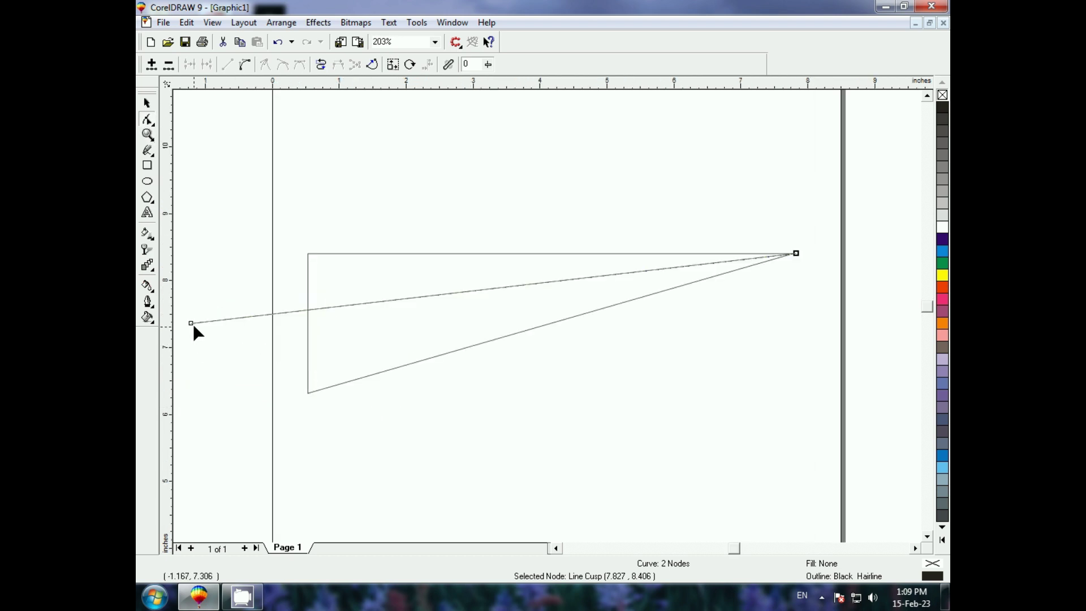
left_click_drag(191, 324, 194, 339)
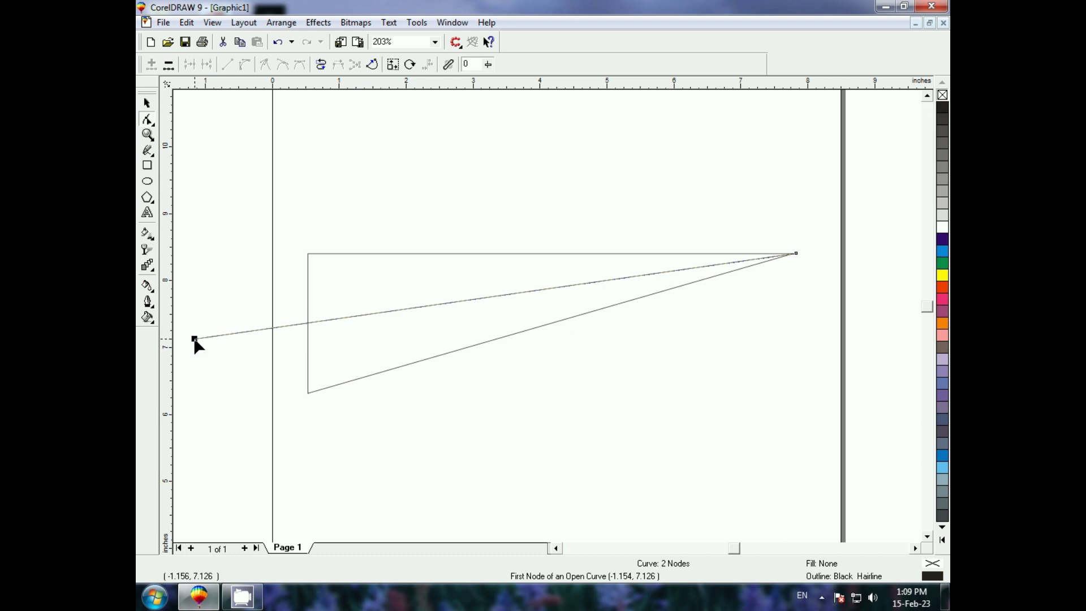
left_click_drag(194, 339, 194, 341)
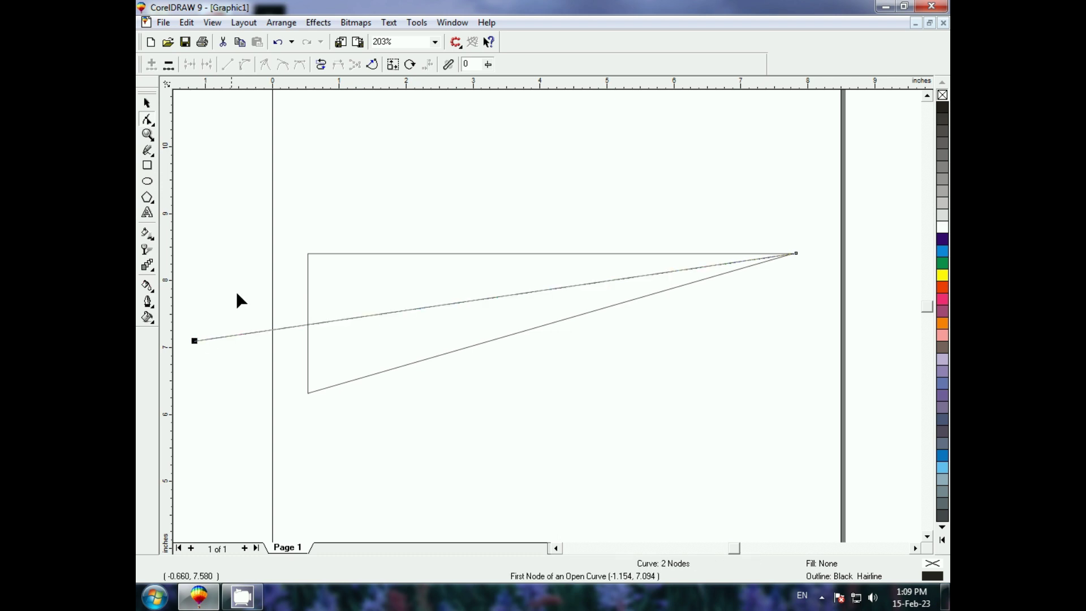
left_click(148, 103)
left_click(260, 230)
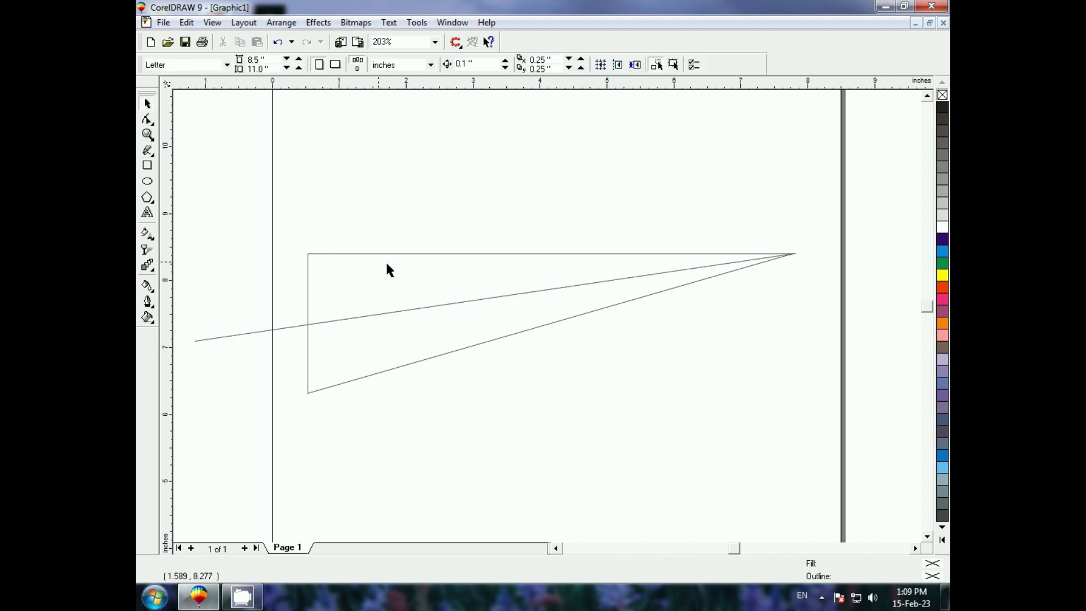
Split the triangle along the slanted line with Trim/Intersect.
key("F3")
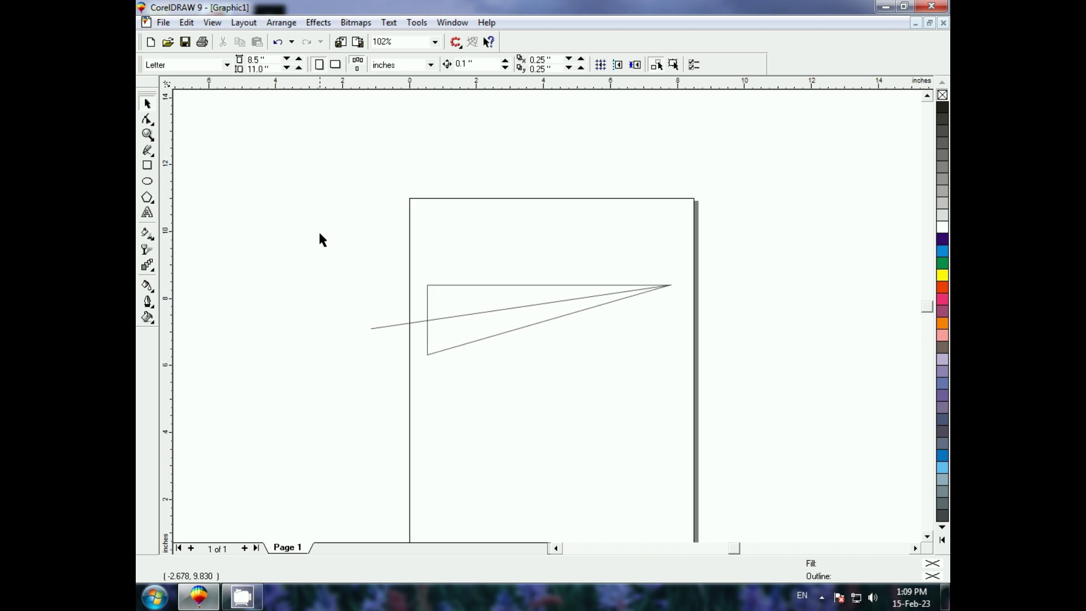
left_click_drag(310, 204, 781, 396)
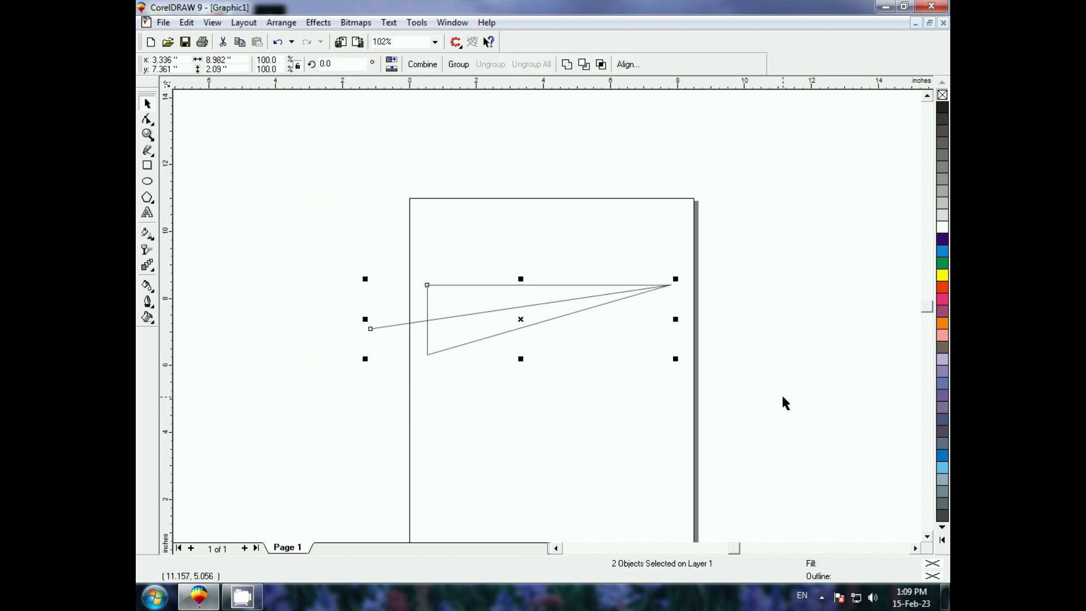
left_click(584, 64)
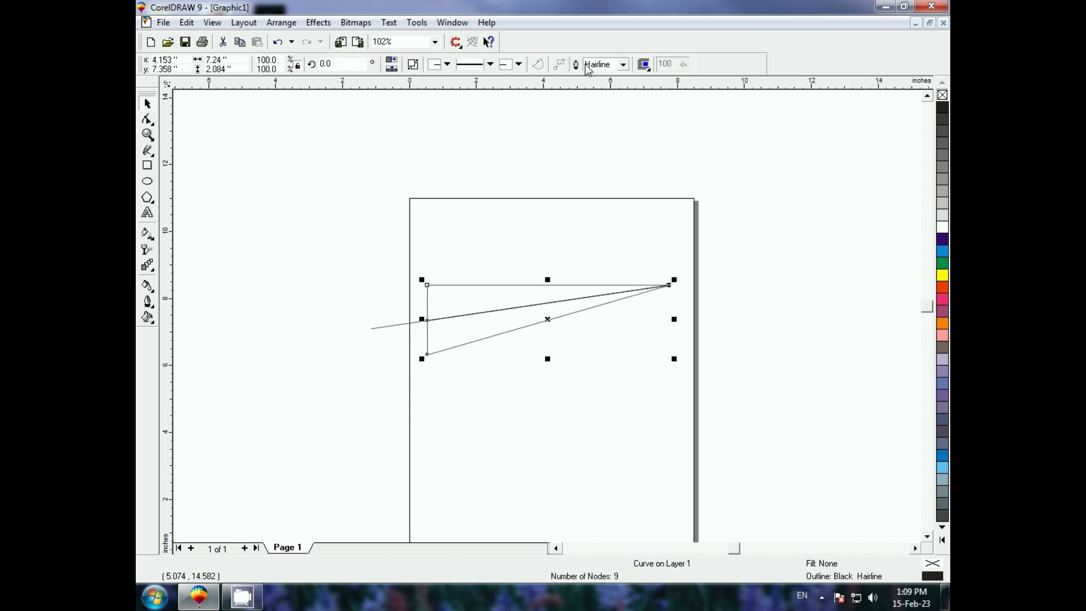
Move the divided triangle lower on the page and delete the leftover line.
left_click(543, 365)
left_click_drag(462, 351, 481, 425)
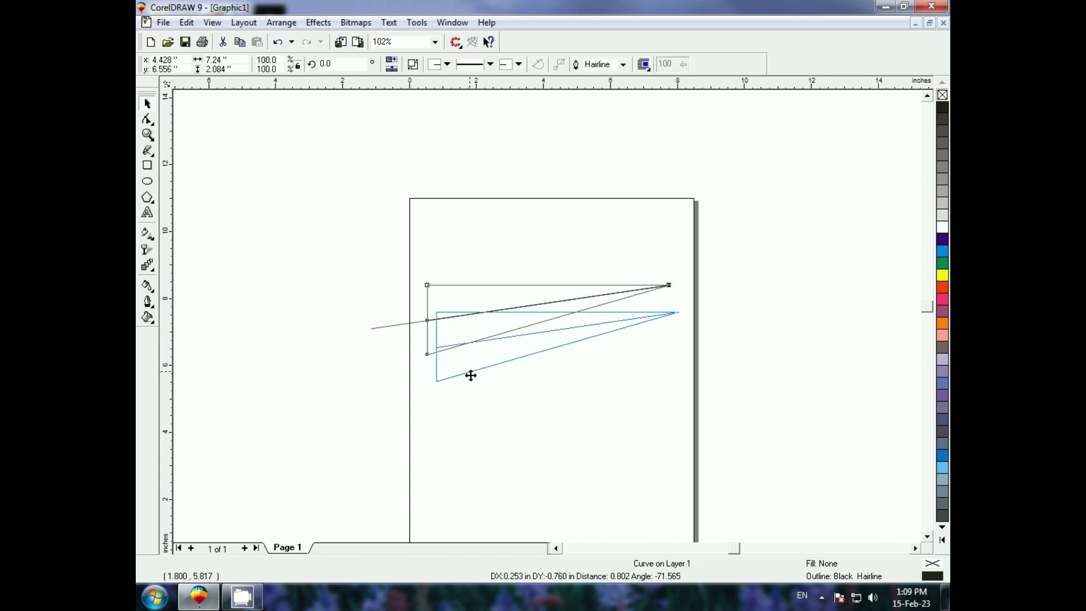
left_click(441, 331)
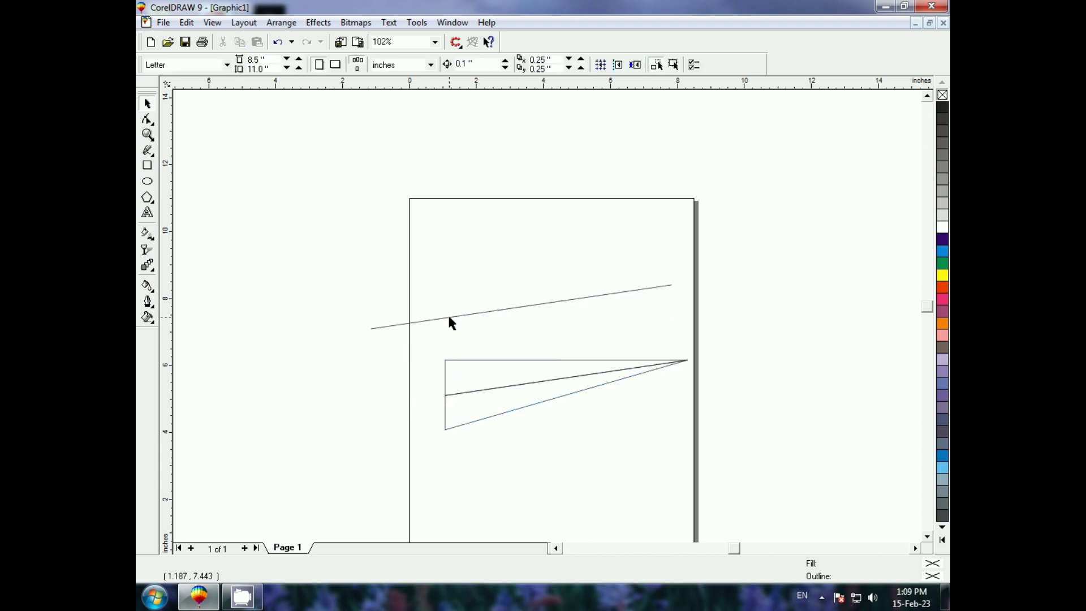
left_click(447, 315)
key("Delete")
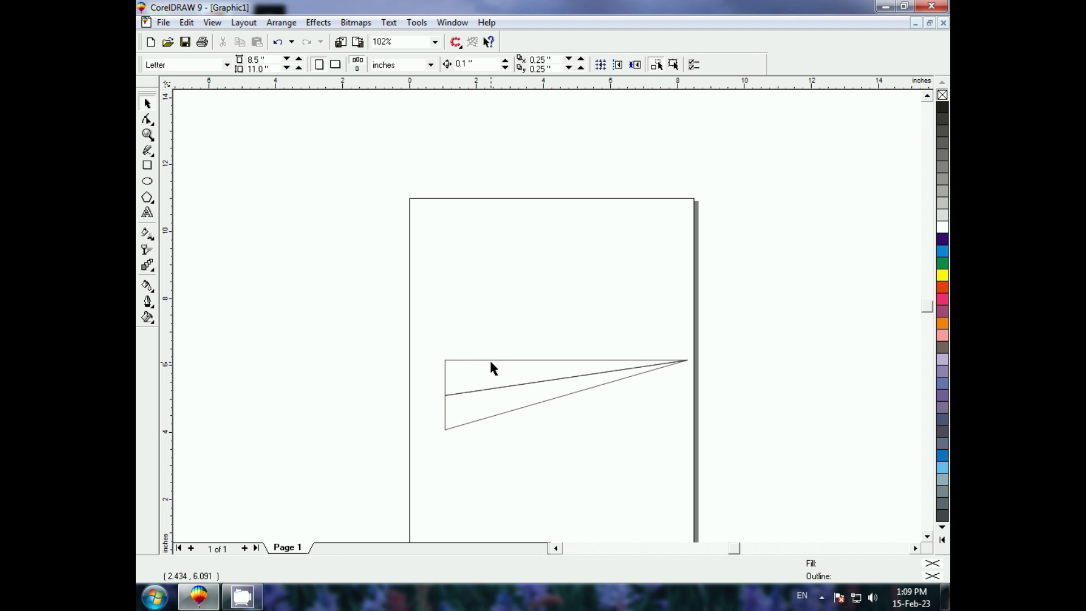
Move the triangle back up and fill it dark indigo.
left_click_drag(511, 361, 508, 282)
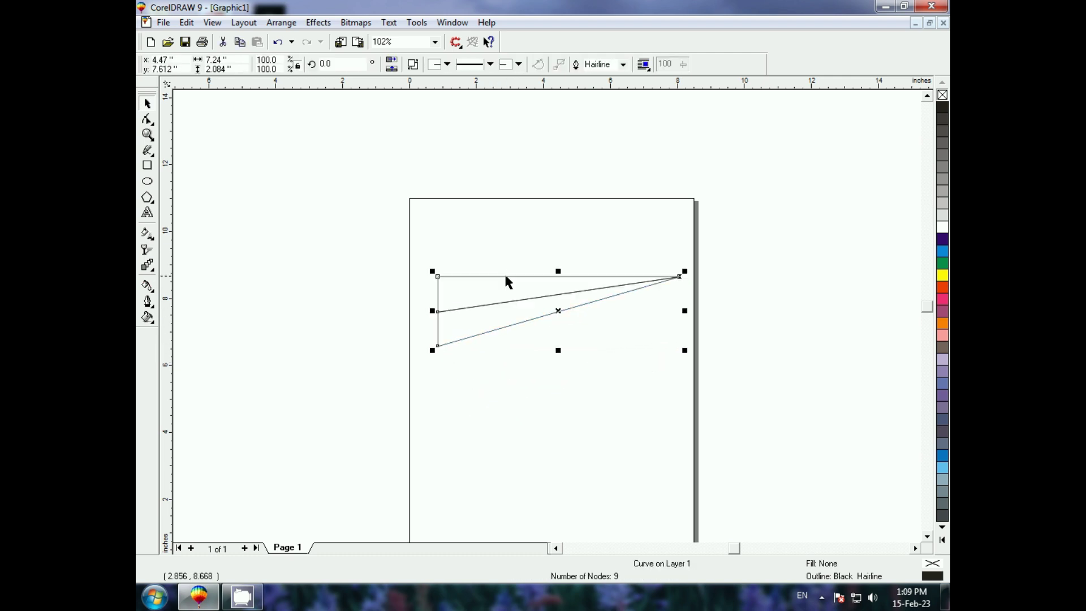
left_click(943, 241)
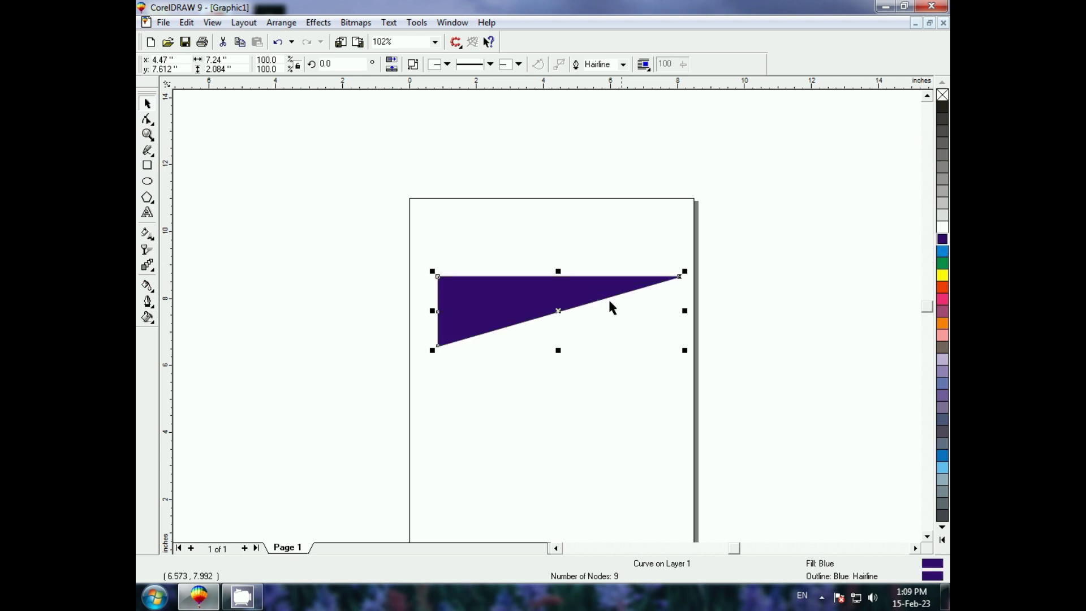
left_click(409, 285)
Break the triangle apart into two separate pieces and select the lower one.
key("Tab")
key("shift+F2")
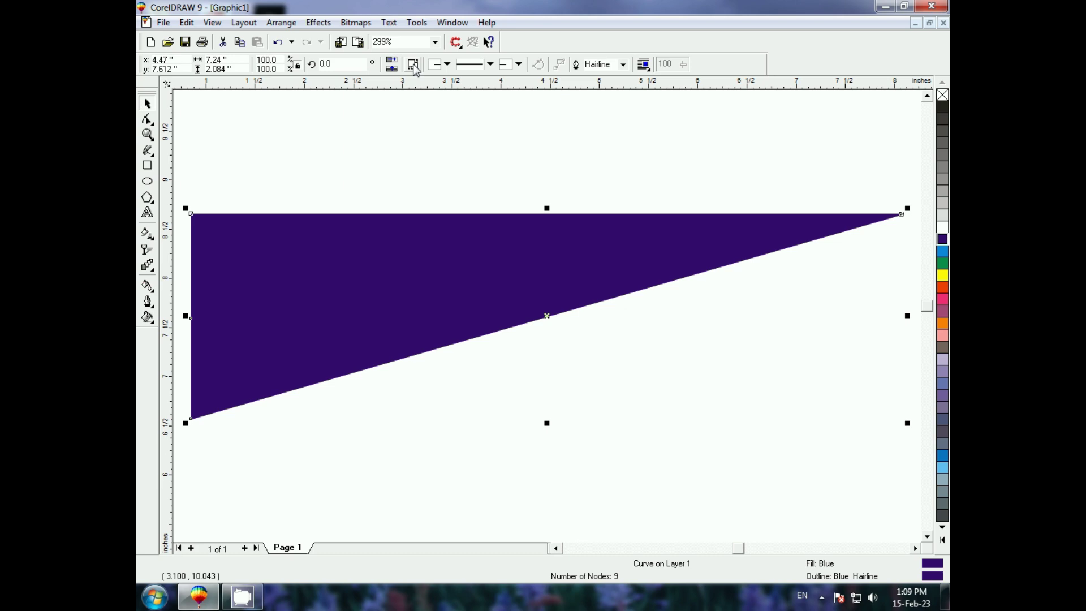
left_click(415, 66)
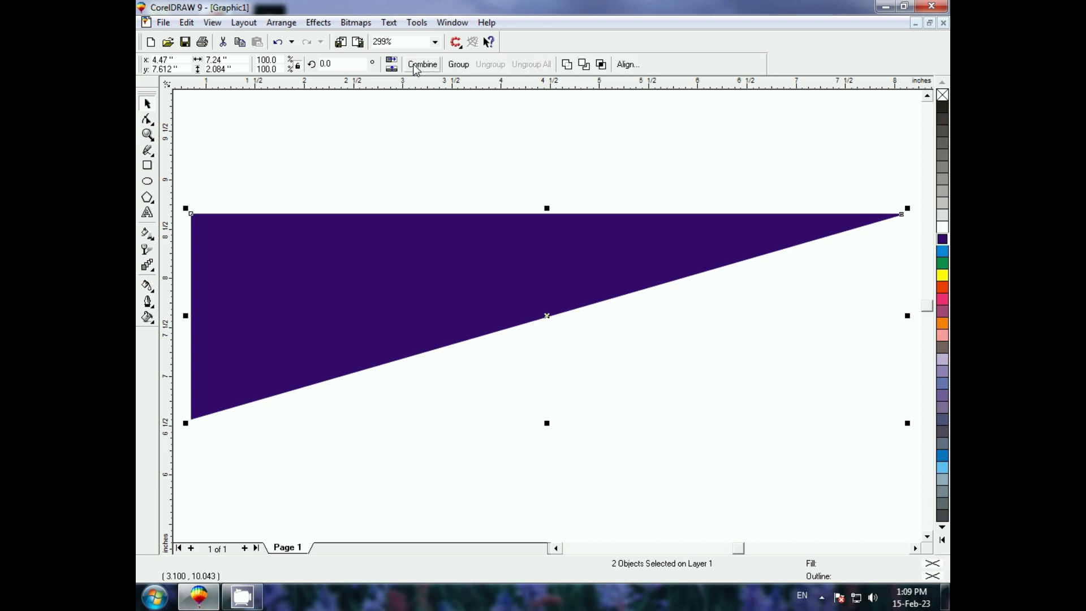
left_click(428, 416)
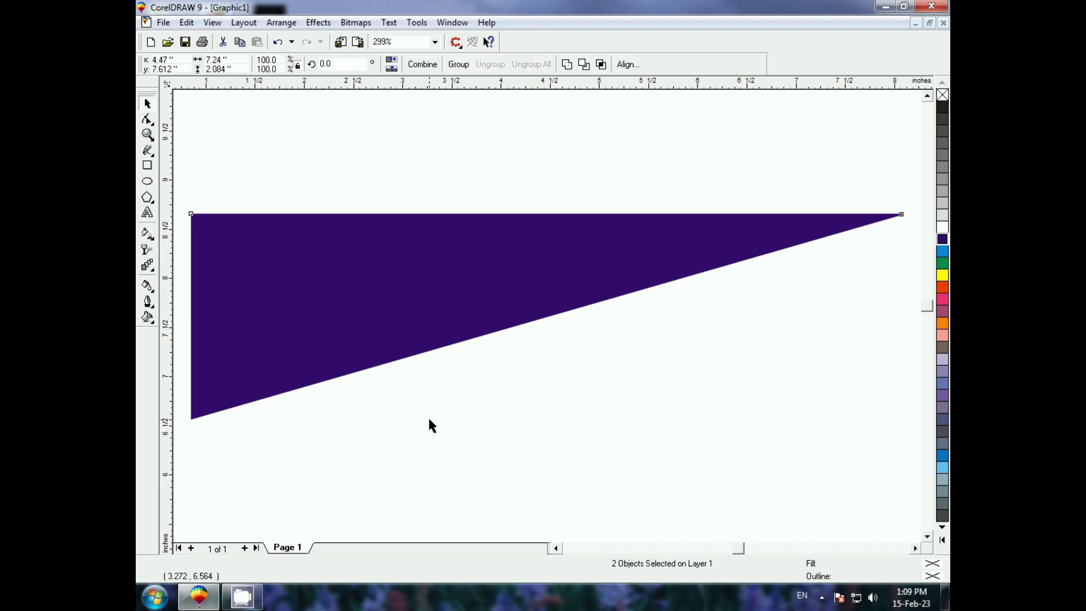
left_click(369, 360)
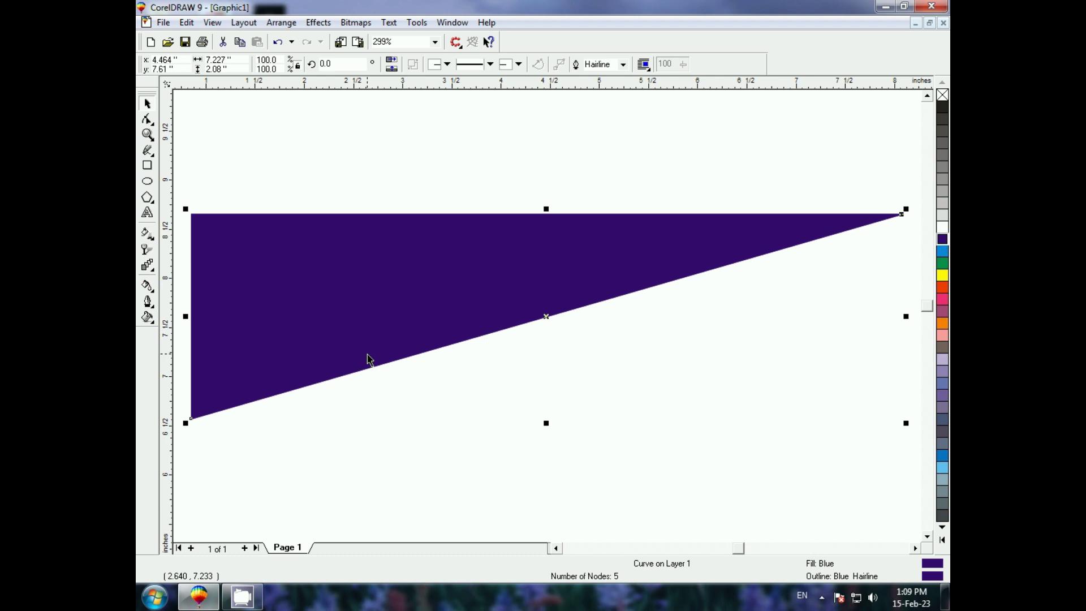
Give the lower piece a linear transparency from its left edge to the tip, shifting the midpoint.
left_click(146, 253)
mouse_move(185, 362)
left_mouse_down()
mouse_move(459, 327)
mouse_move(880, 229)
left_mouse_up()
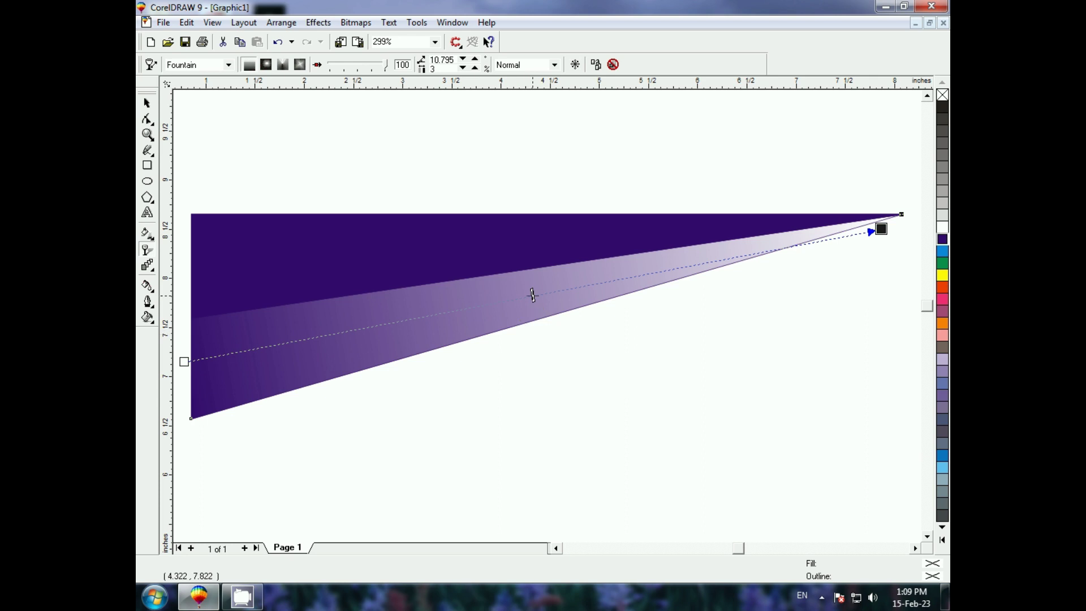
mouse_move(533, 295)
left_mouse_down()
mouse_move(400, 319)
mouse_move(567, 289)
left_mouse_up()
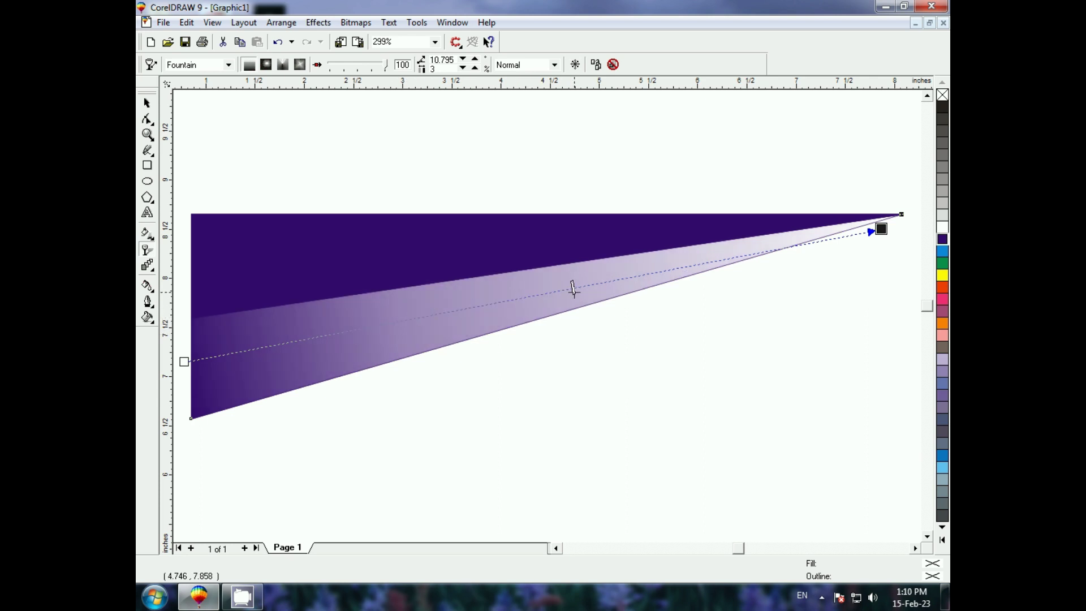
left_click(147, 103)
left_click(226, 144)
Remove the outlines from both triangle pieces.
key("F3")
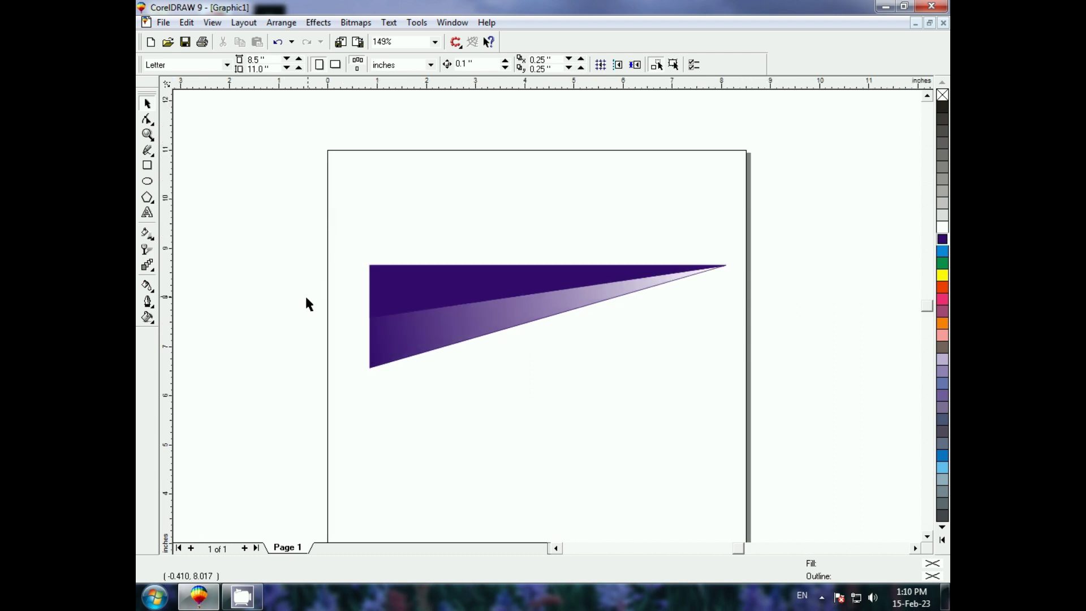
left_click_drag(286, 164, 772, 402)
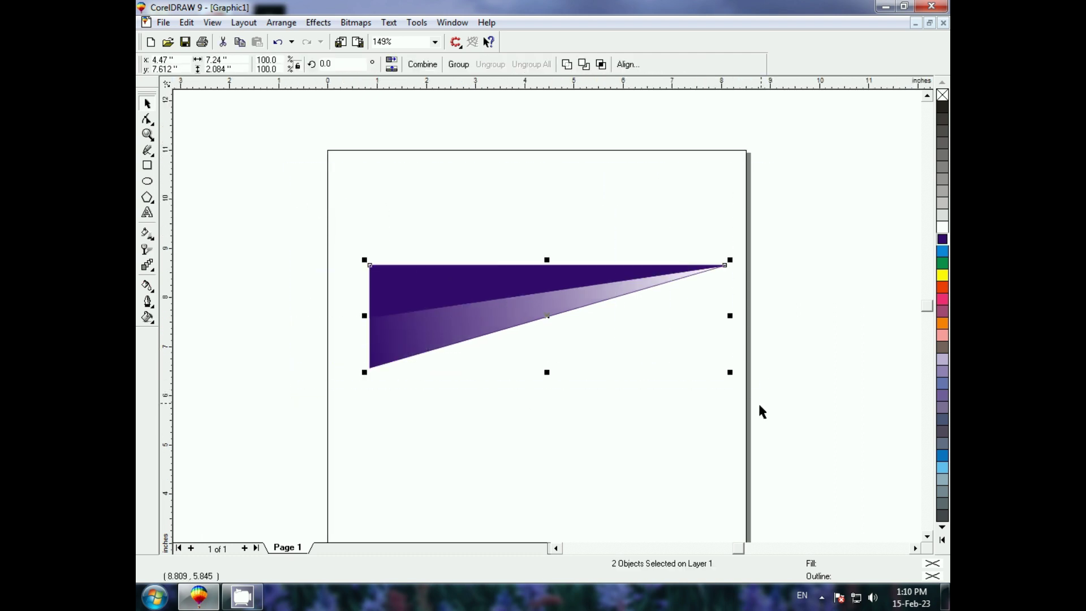
right_click(943, 95)
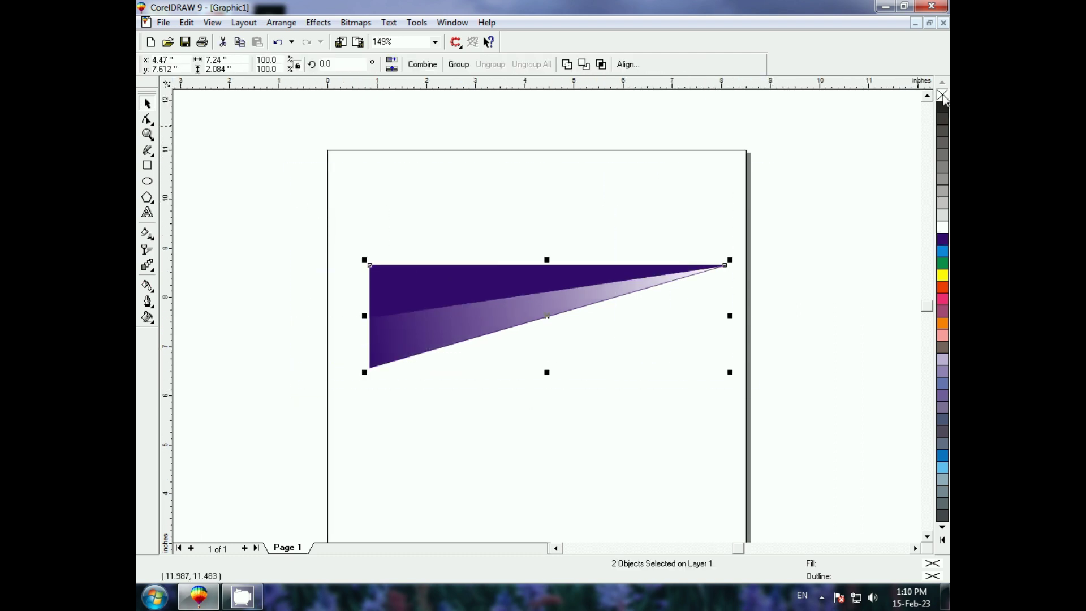
left_click(600, 370)
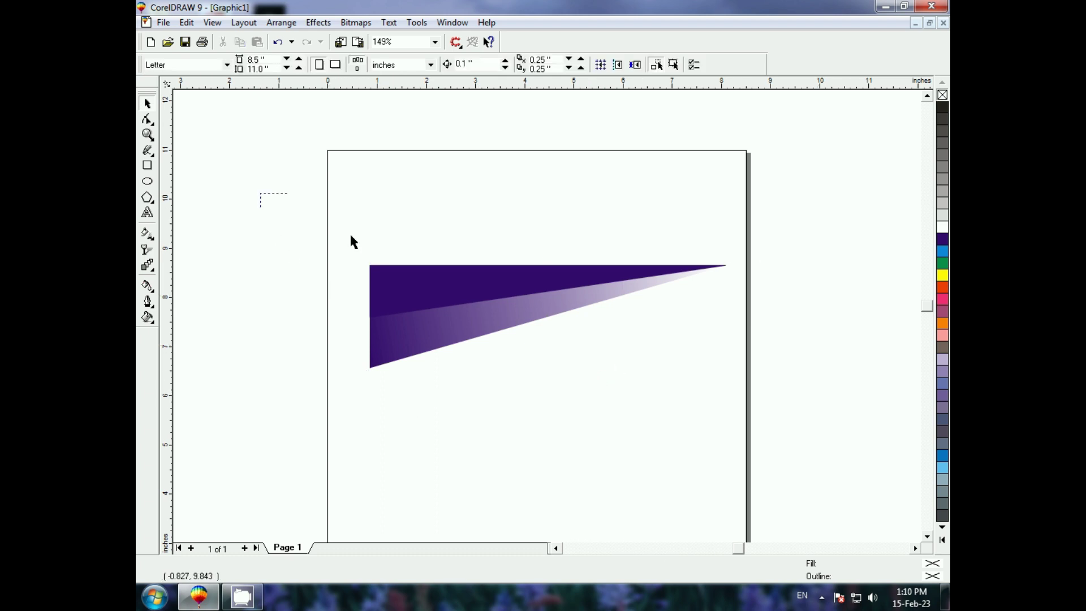
After blue and red-orange trials, fill both pieces mauve.
left_click_drag(262, 194, 839, 447)
left_click(945, 254)
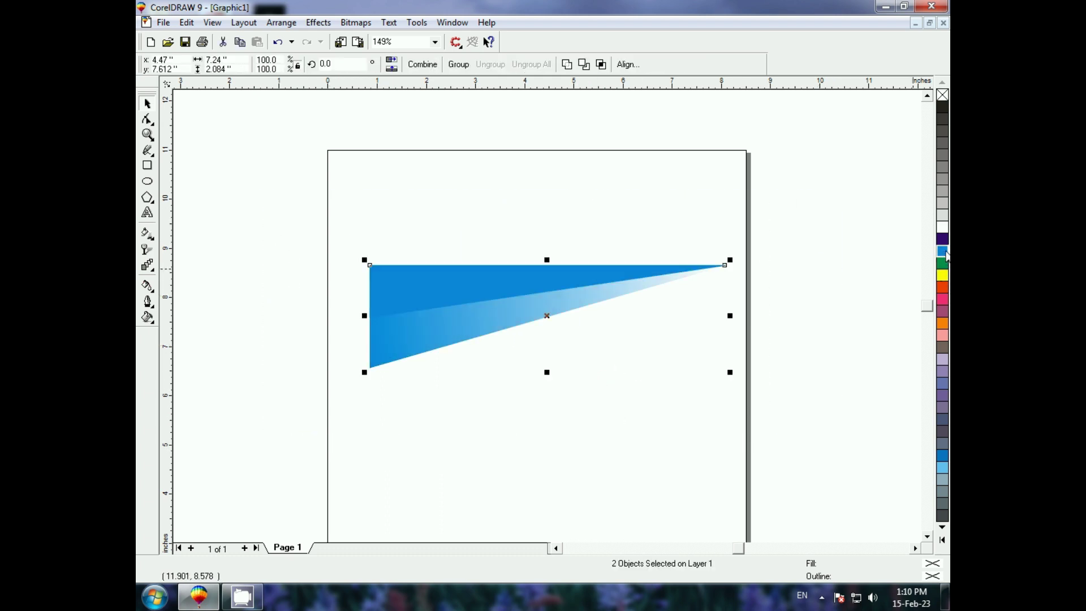
left_click(943, 288)
left_click(943, 311)
left_click(452, 292)
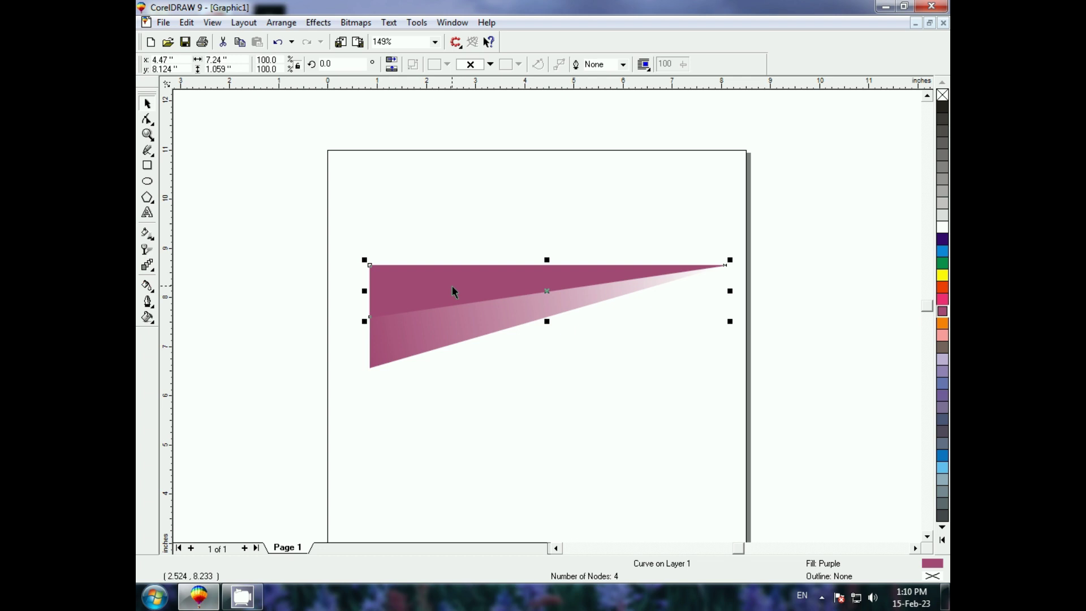
left_click(784, 287)
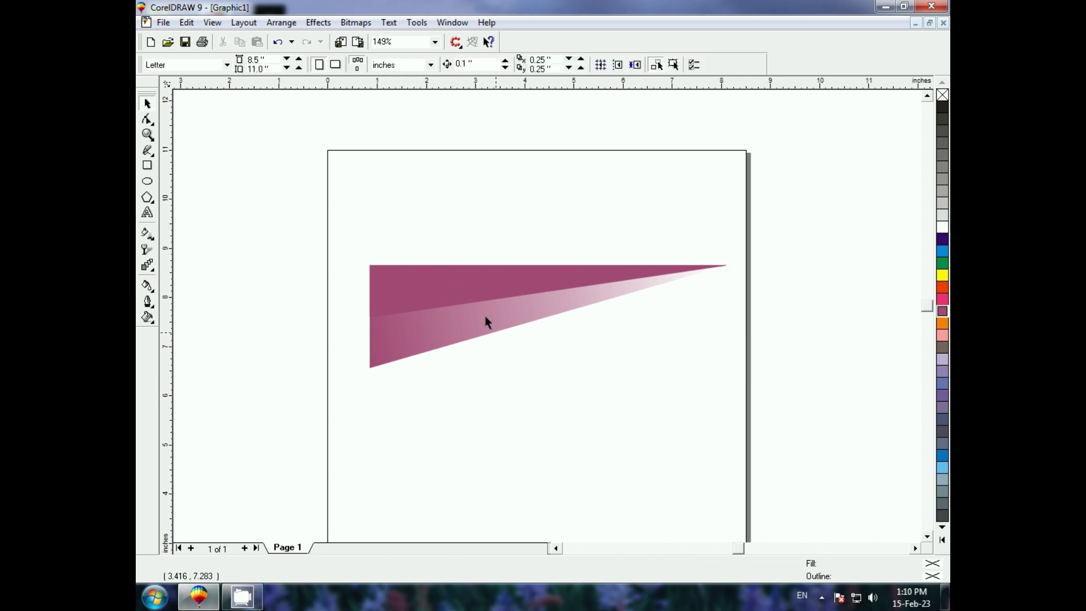
left_click(474, 291)
left_click(456, 344)
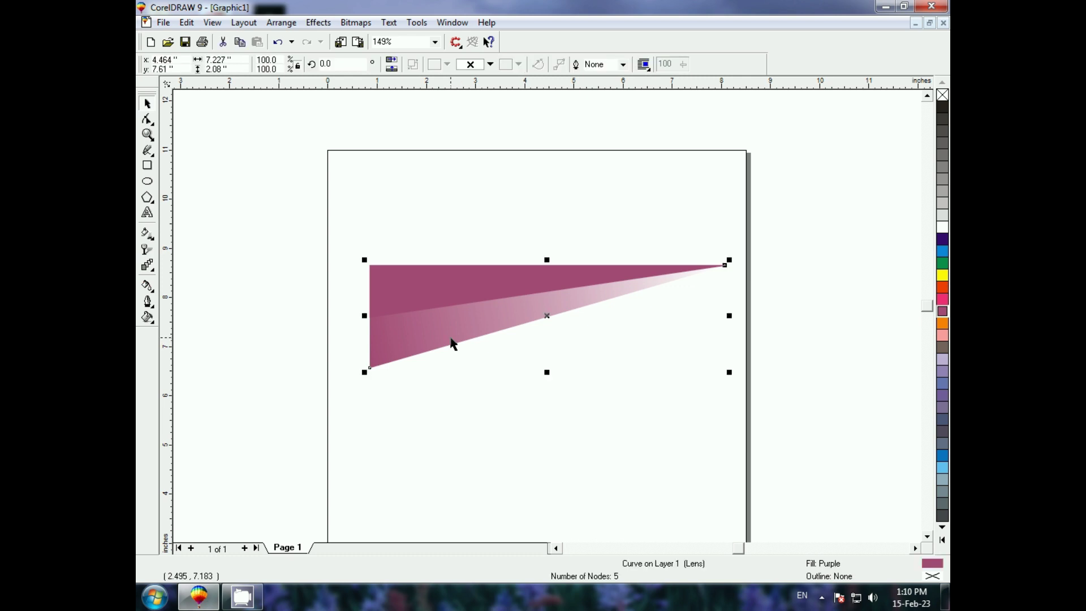
Change the lower piece's transparency type from Fountain to Uniform.
left_click(147, 249)
left_click(229, 65)
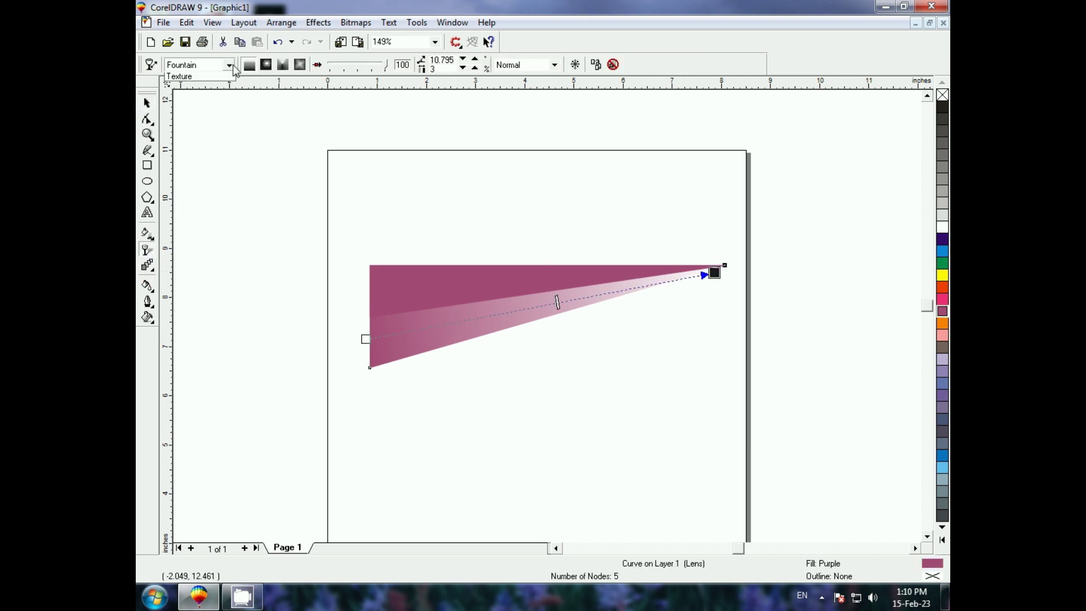
left_click(186, 85)
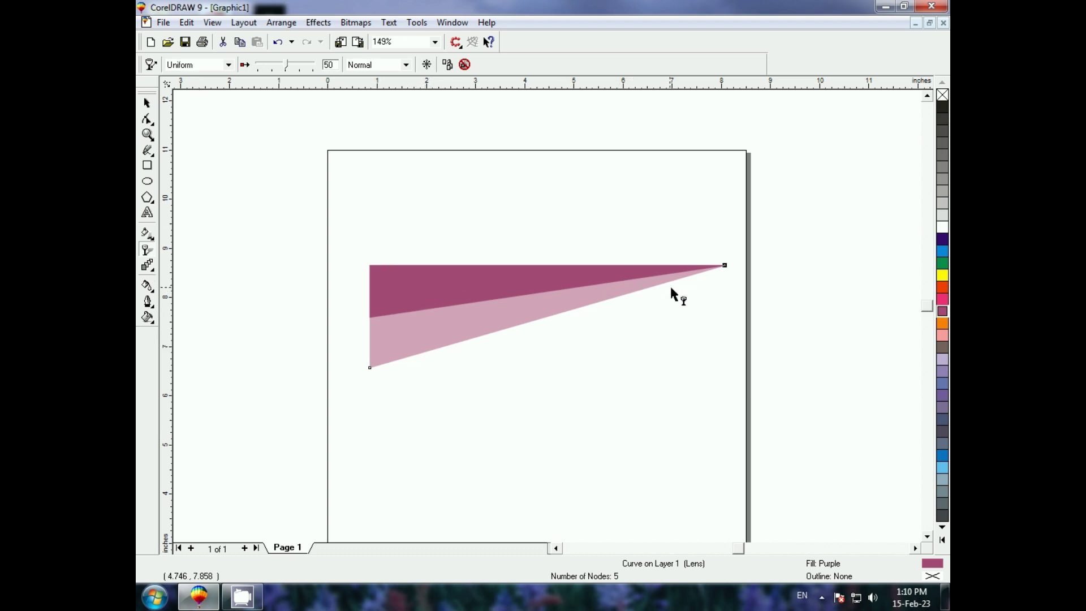
left_click(147, 103)
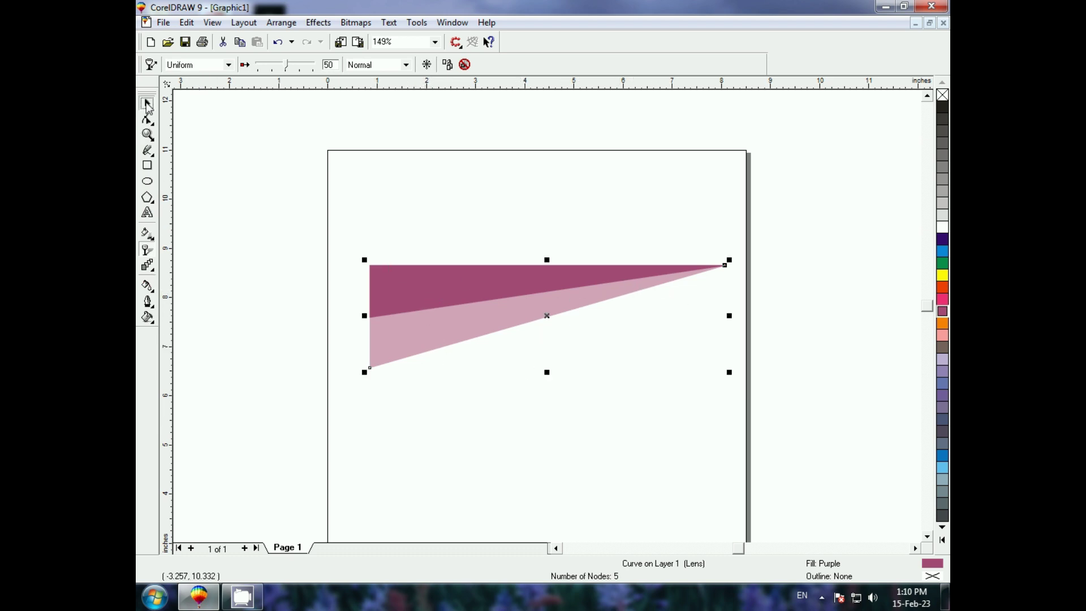
left_click_drag(250, 180, 785, 389)
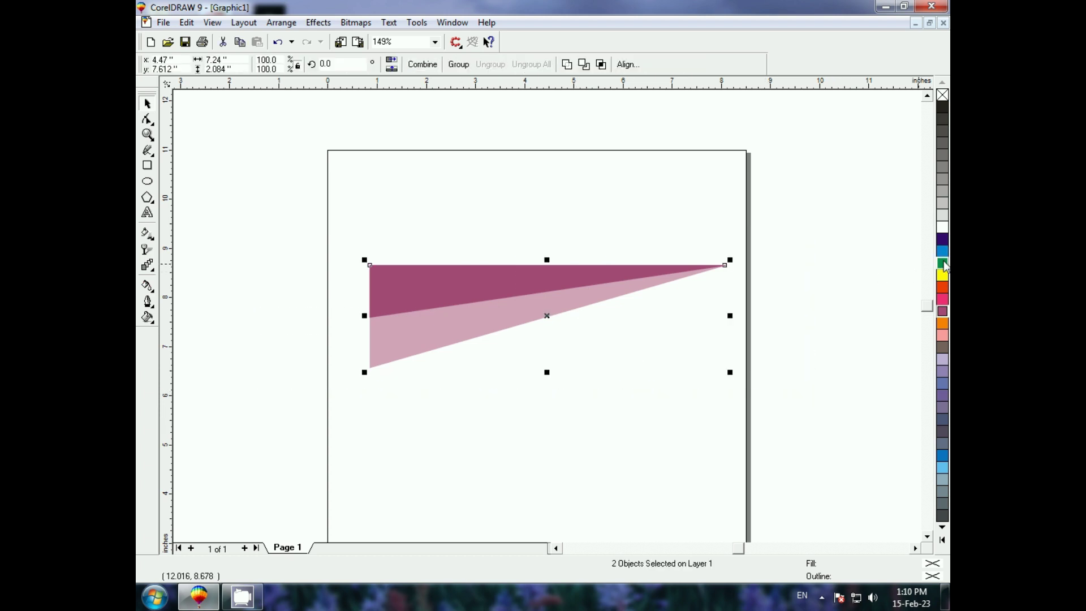
Try green and blue fills, then settle on pink for both pennant pieces.
left_click(942, 264)
left_click(943, 253)
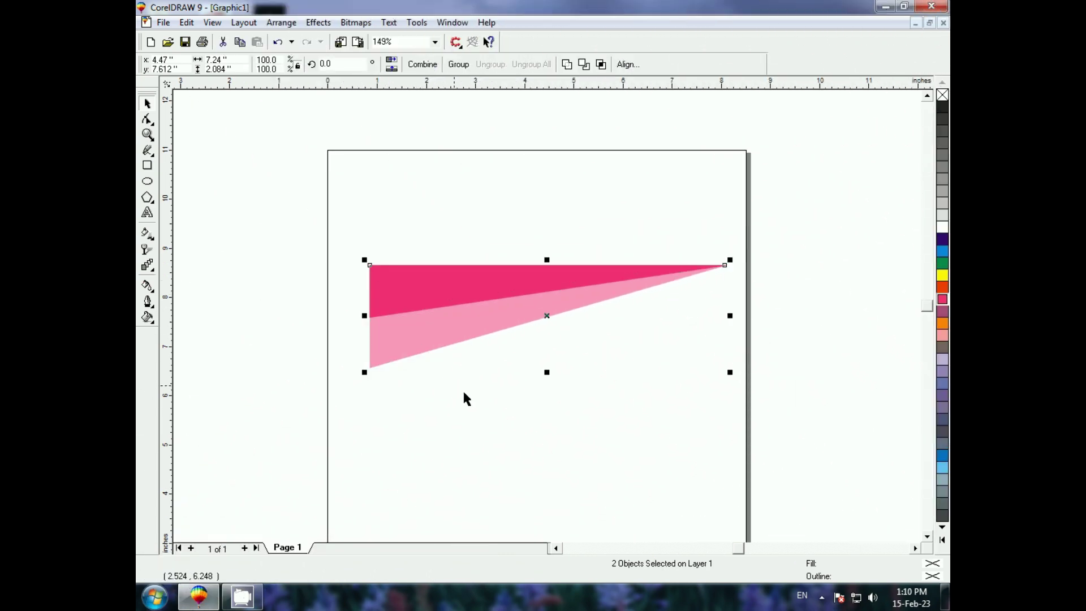
left_click(462, 389)
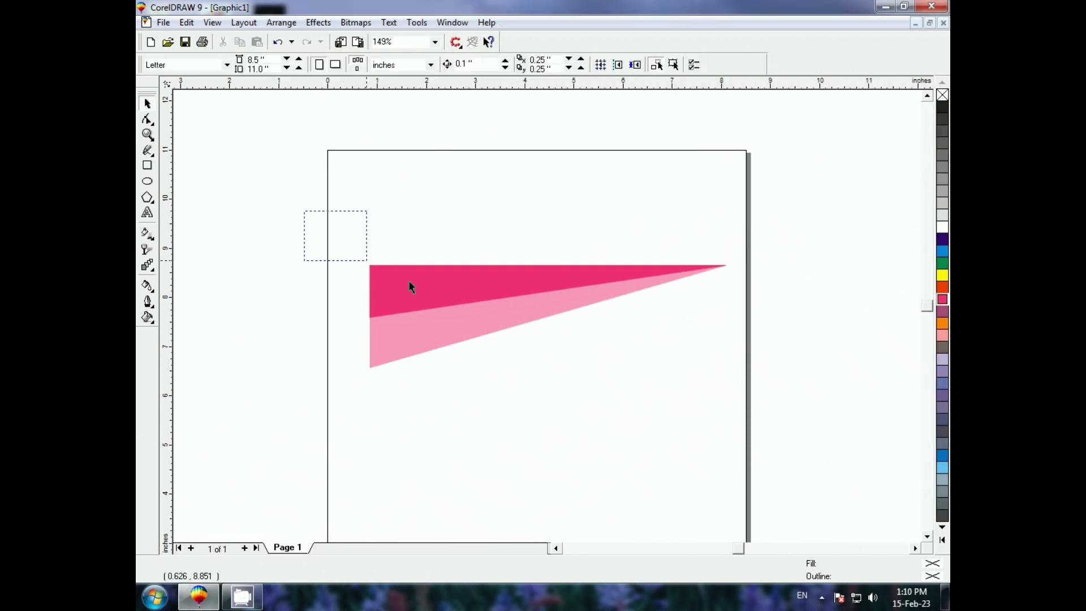
left_click_drag(304, 213, 792, 409)
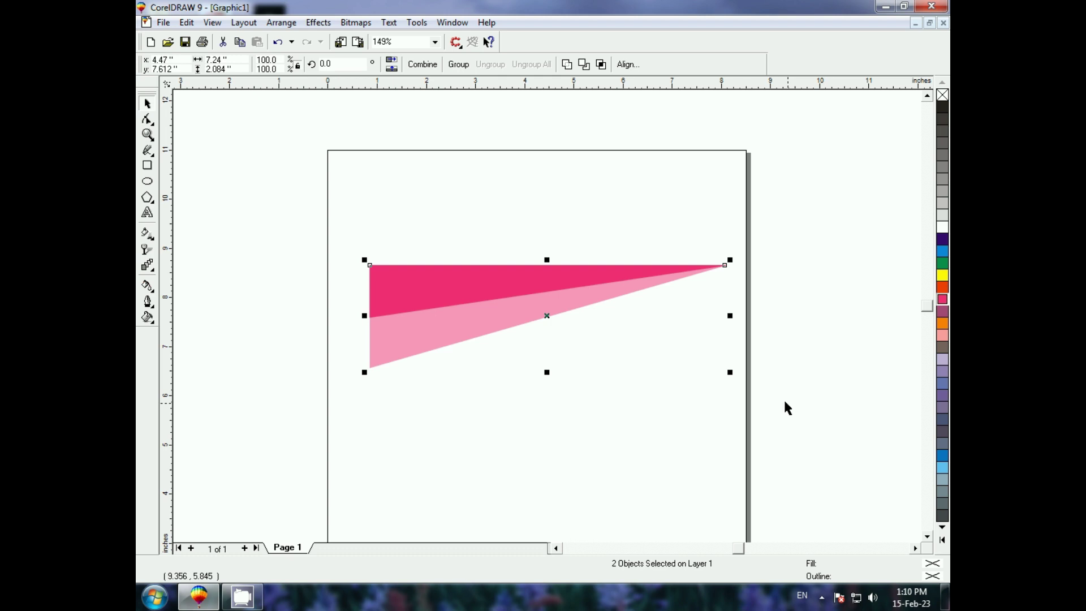